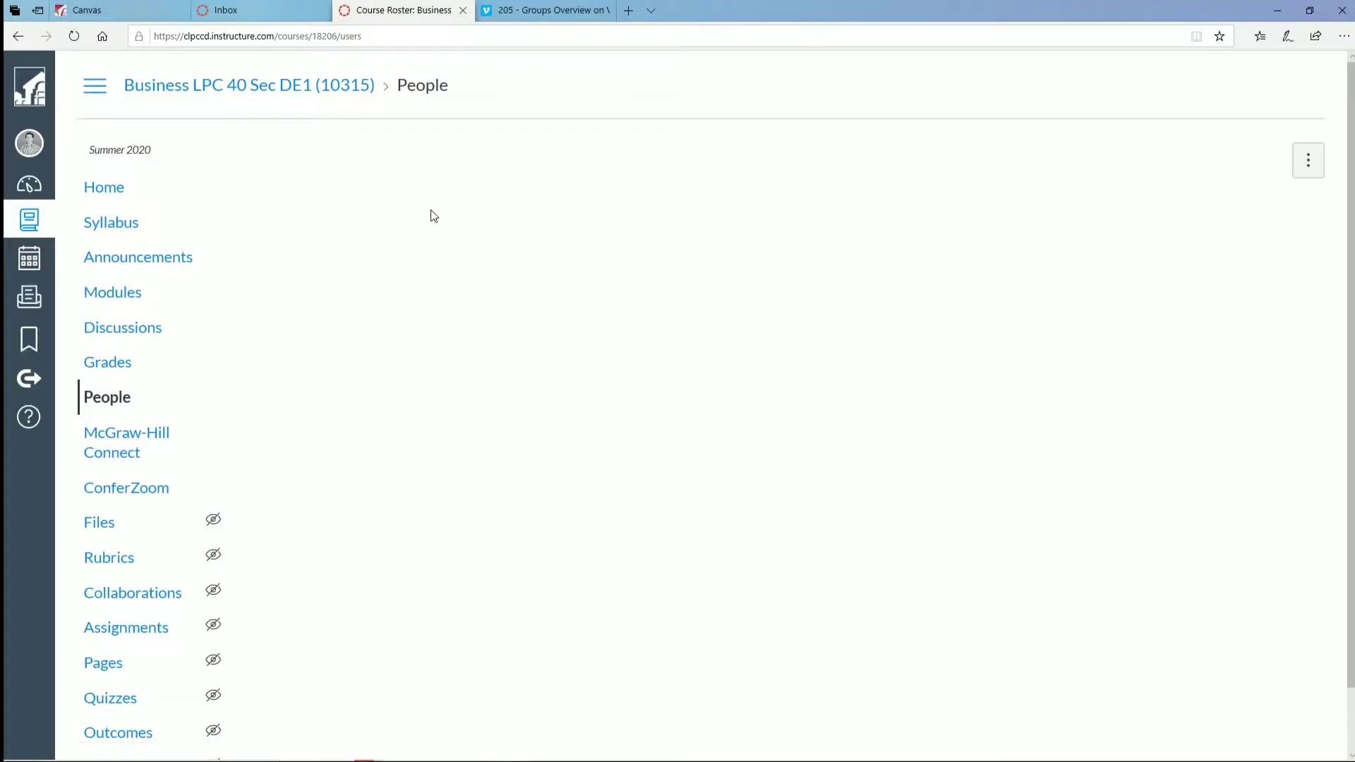
Step: Open the Project Groups page in the Business course's People section
left_click(434, 240)
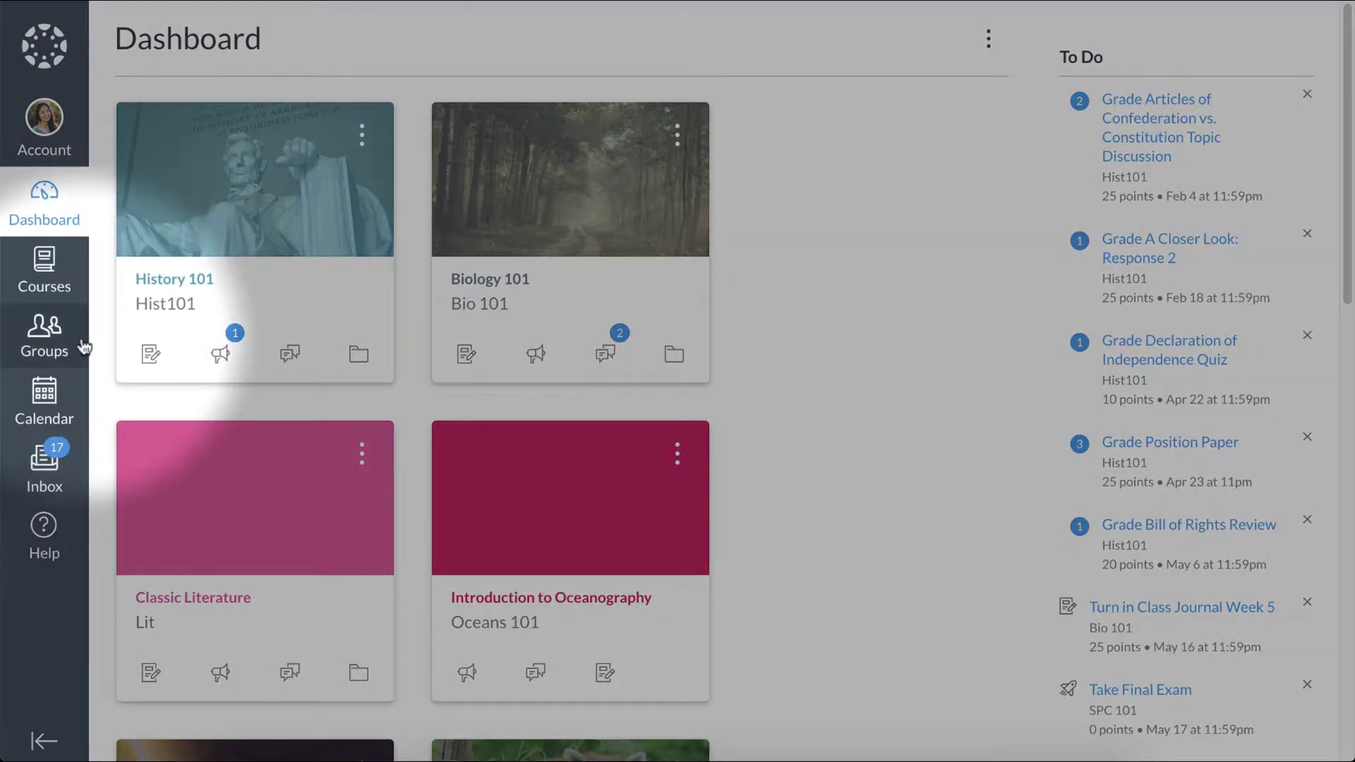
Step: Open the Biology 101 course from its Dashboard card
left_click(84, 347)
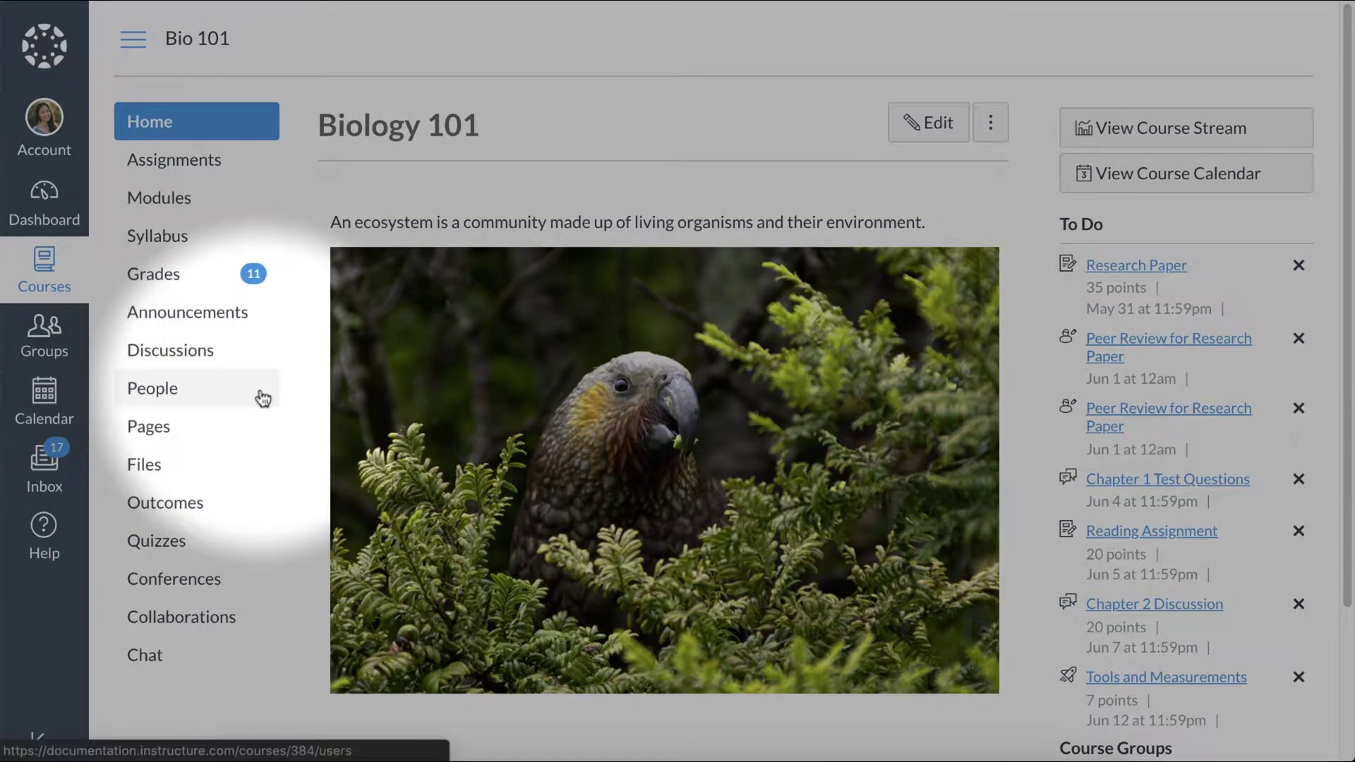
Step: From People, view the user's groups and visit Group 2's home page
left_click(261, 395)
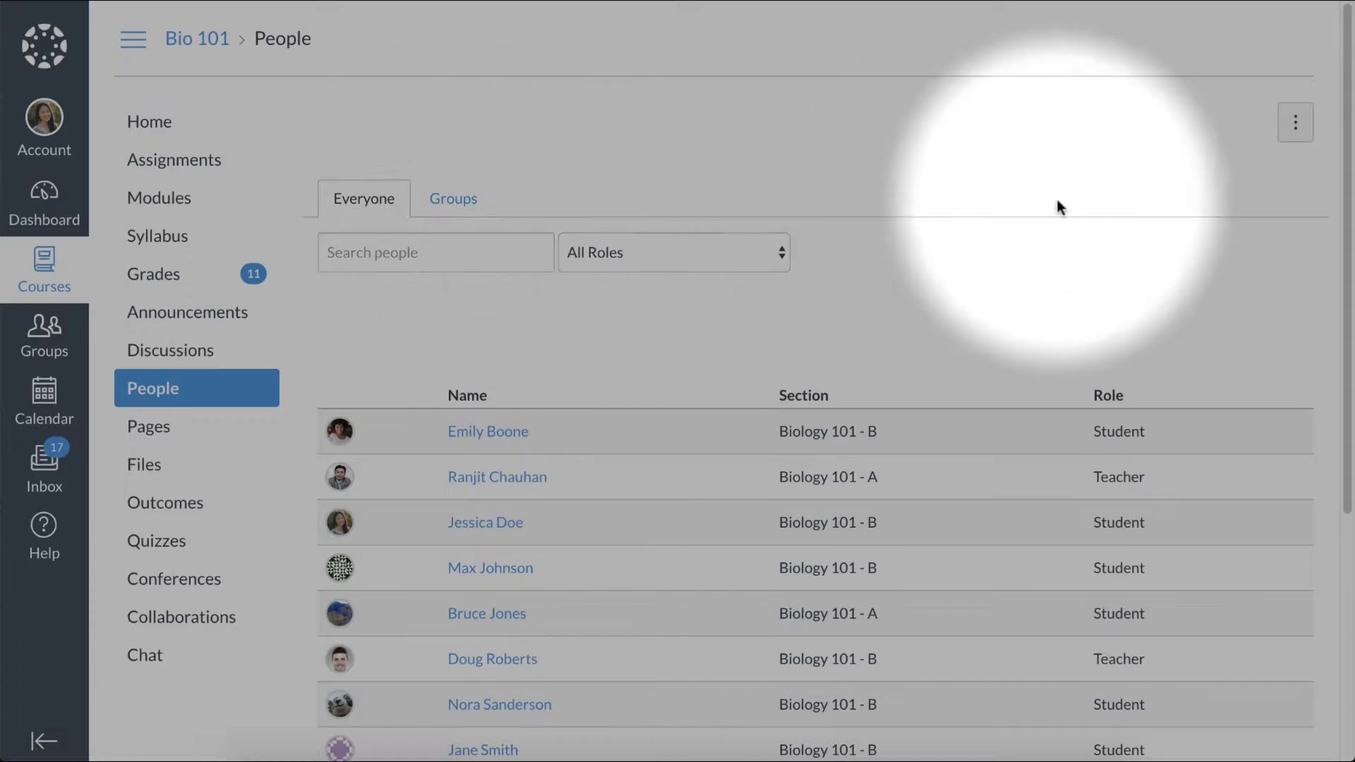
left_click(1285, 140)
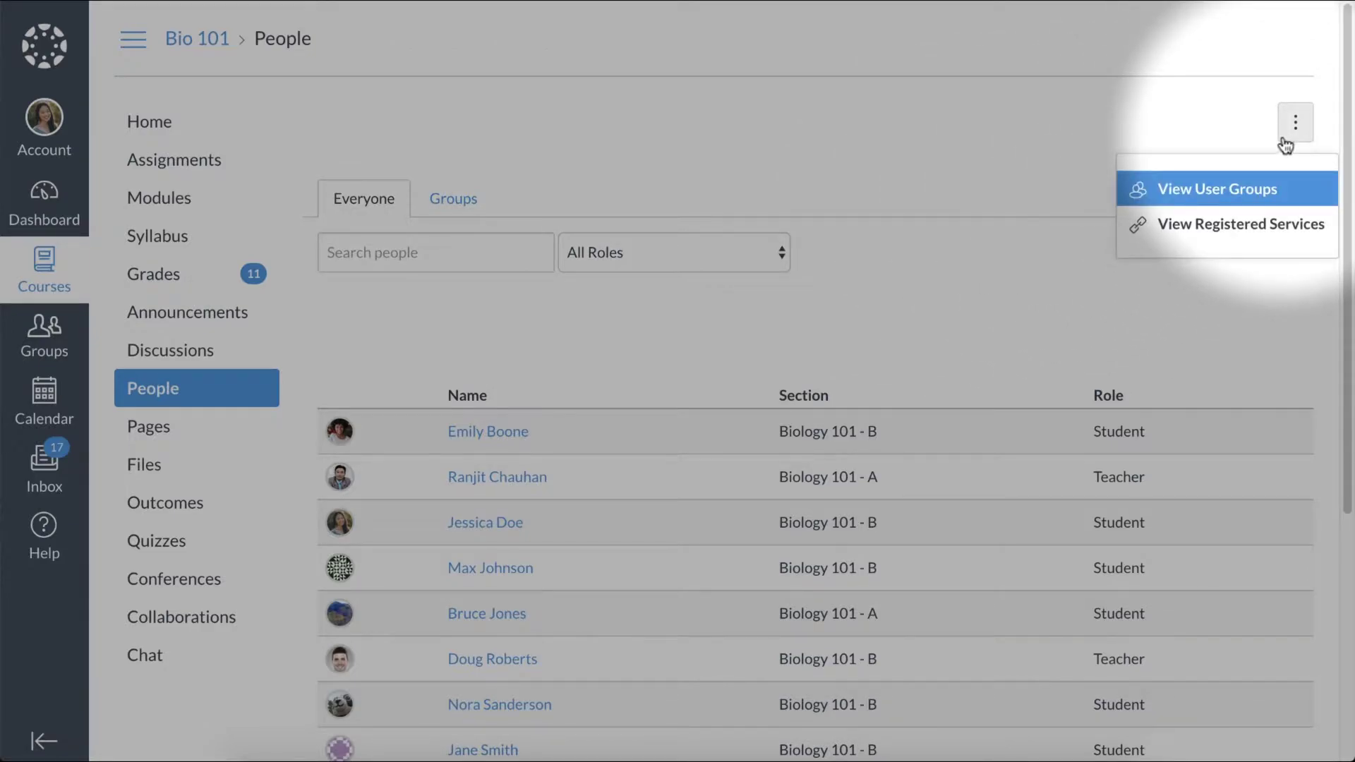
left_click(1317, 189)
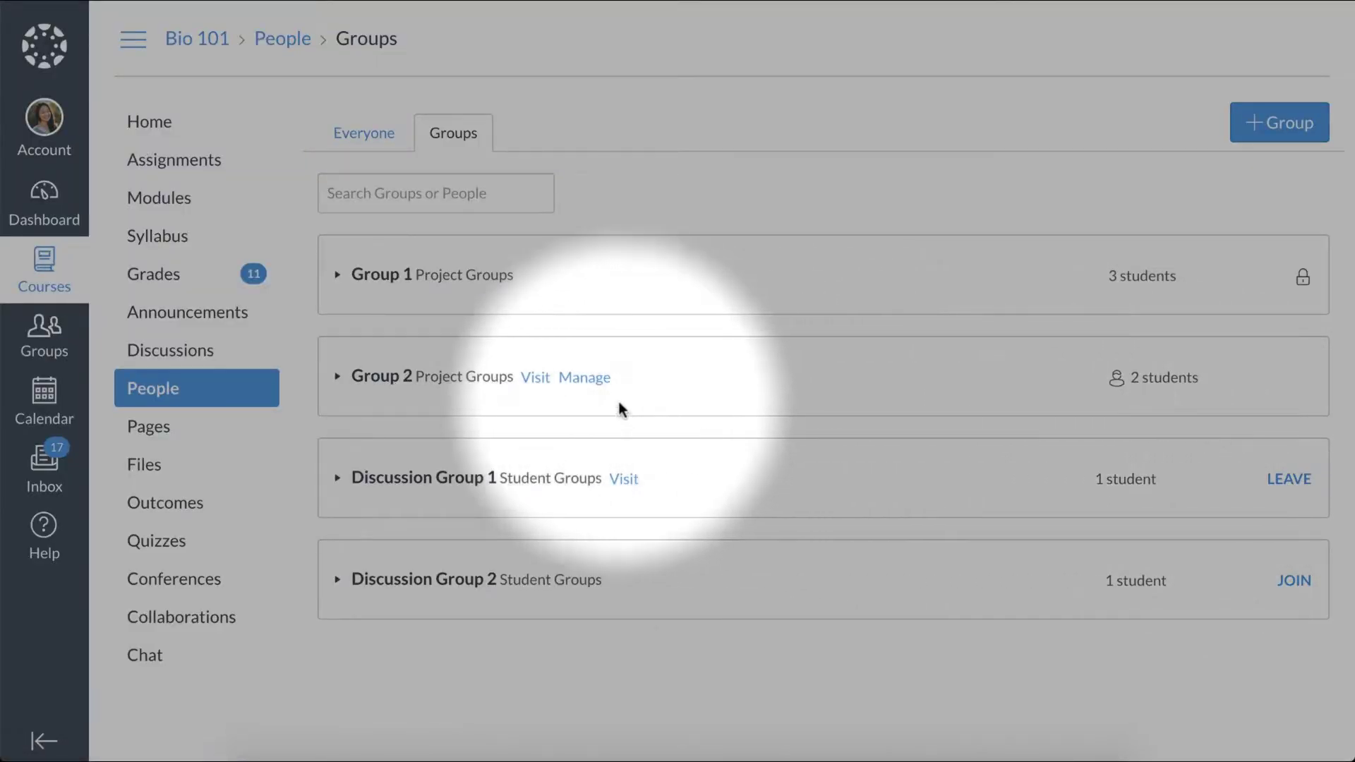
left_click(544, 382)
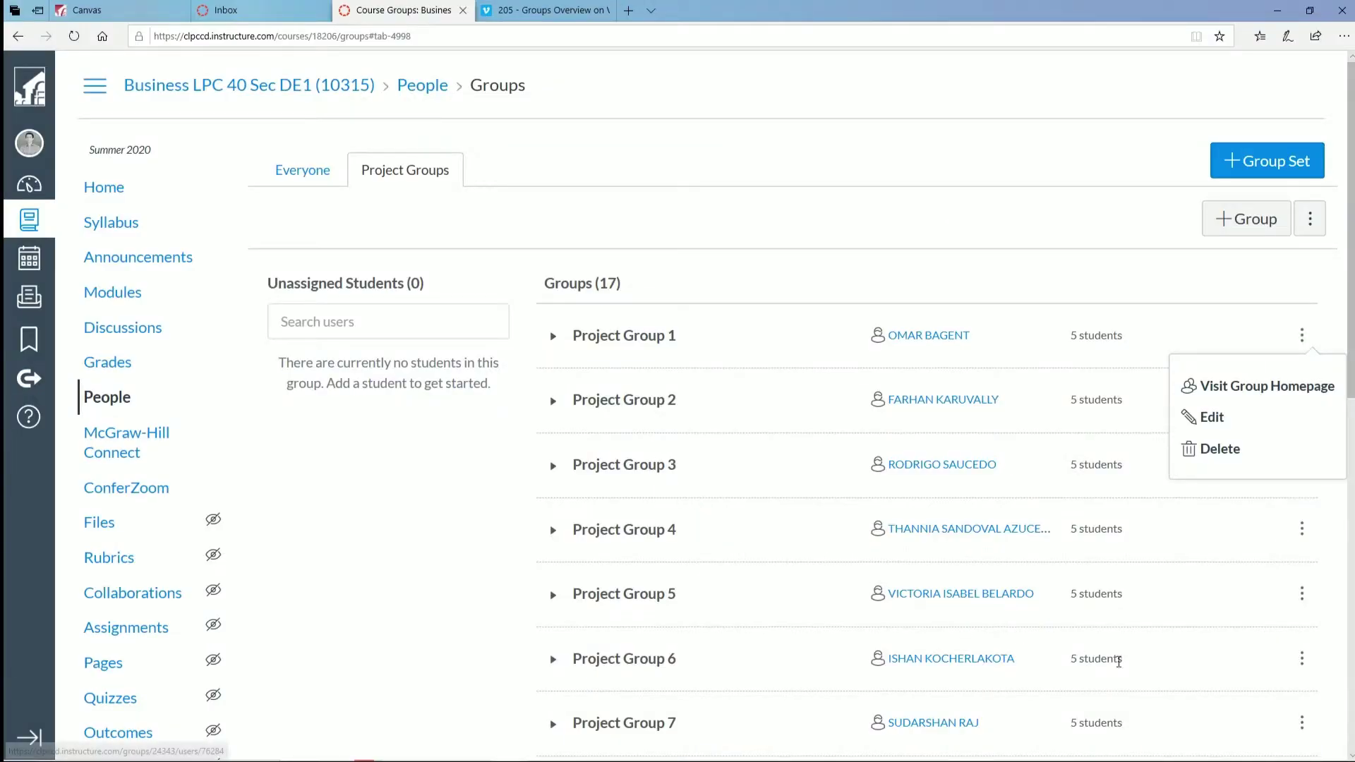
Step: Visit Project Group 1's home page from its options menu
left_click(1201, 294)
left_click(1301, 335)
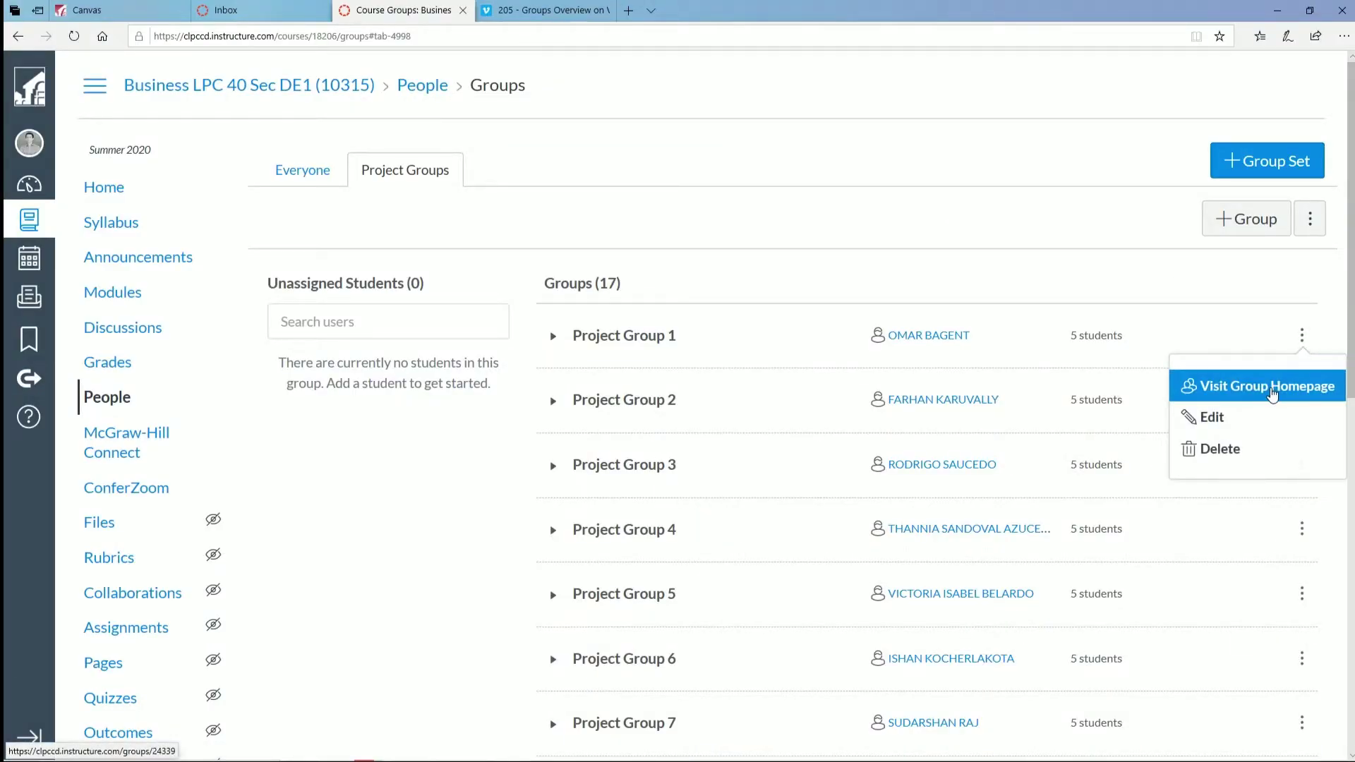
left_click(1243, 388)
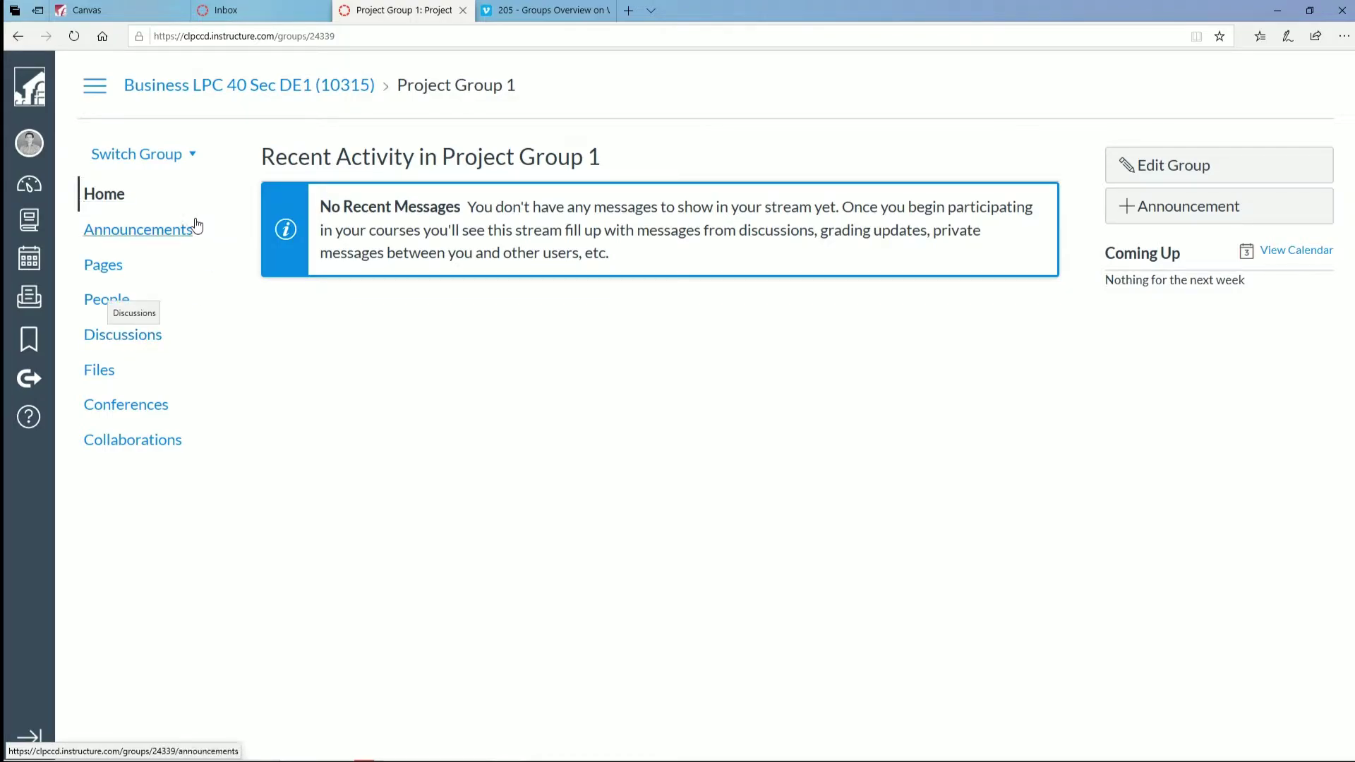
Step: Check the Switch Group list, then return to the Business course home page
left_click(176, 157)
left_click(174, 159)
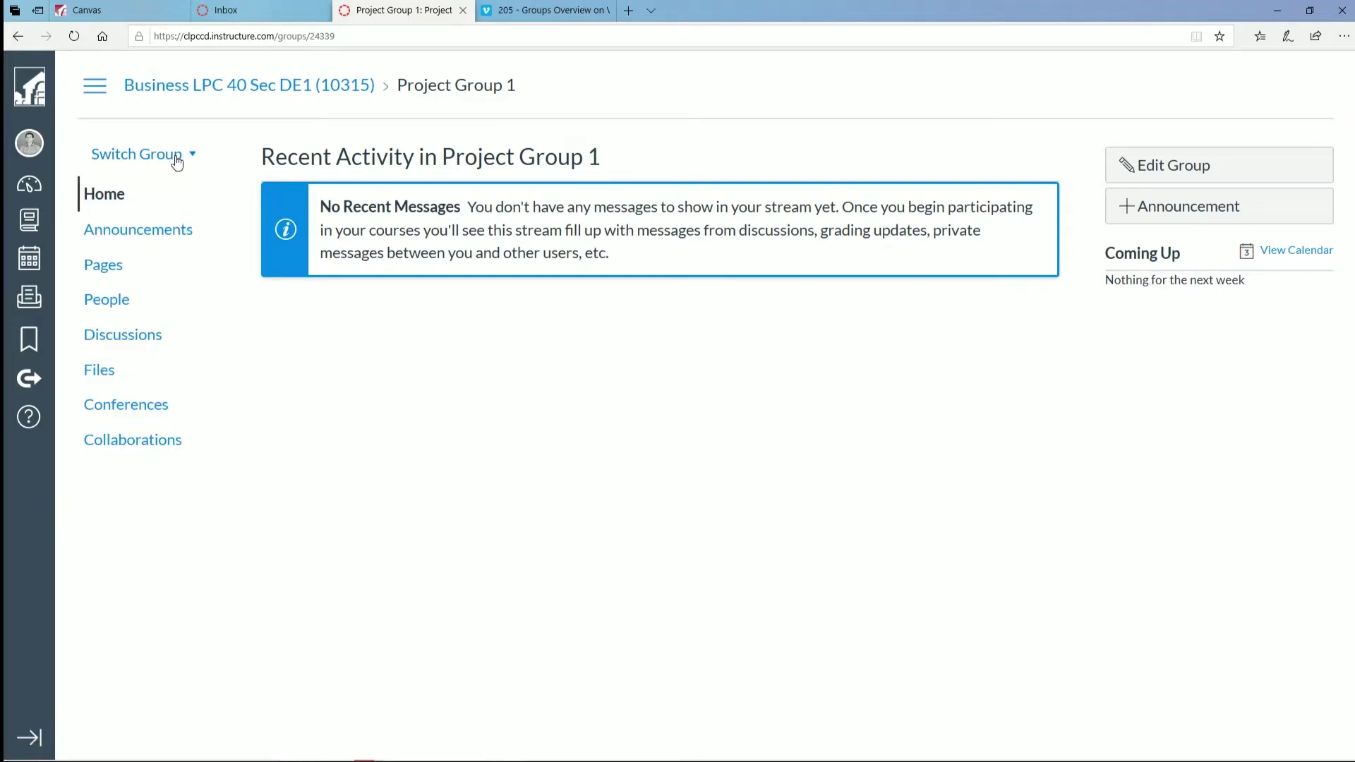
left_click(92, 93)
left_click(94, 94)
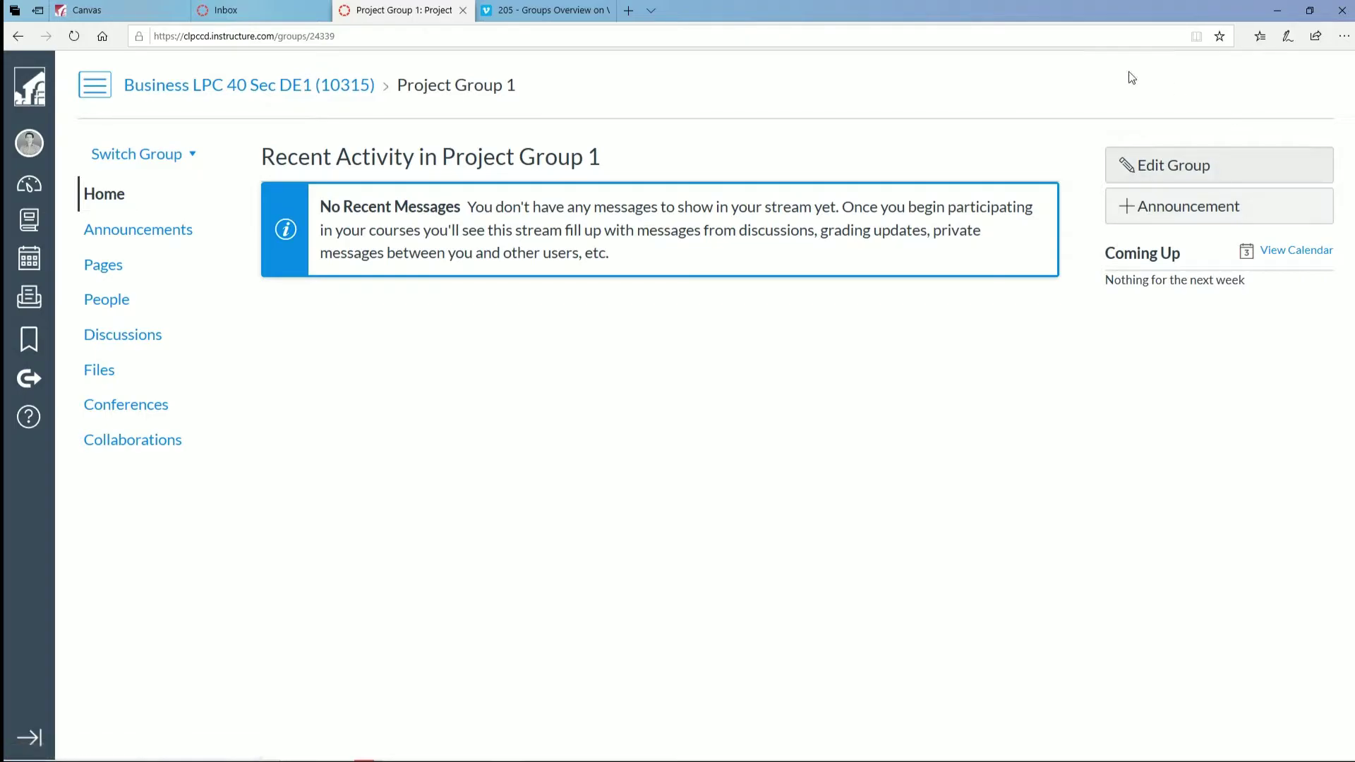
left_click(289, 91)
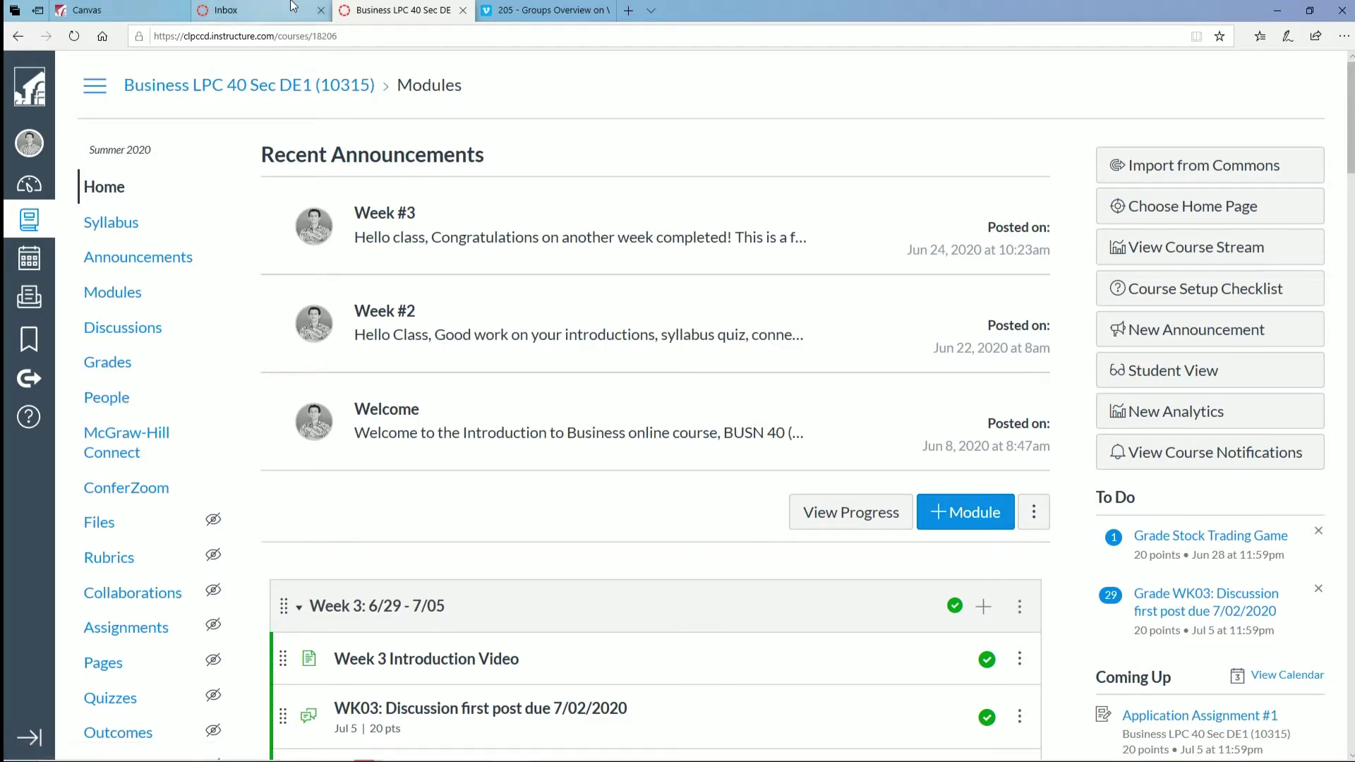
Step: Switch between the course tab and the Inbox, ending on the Compose Message window
left_click(257, 5)
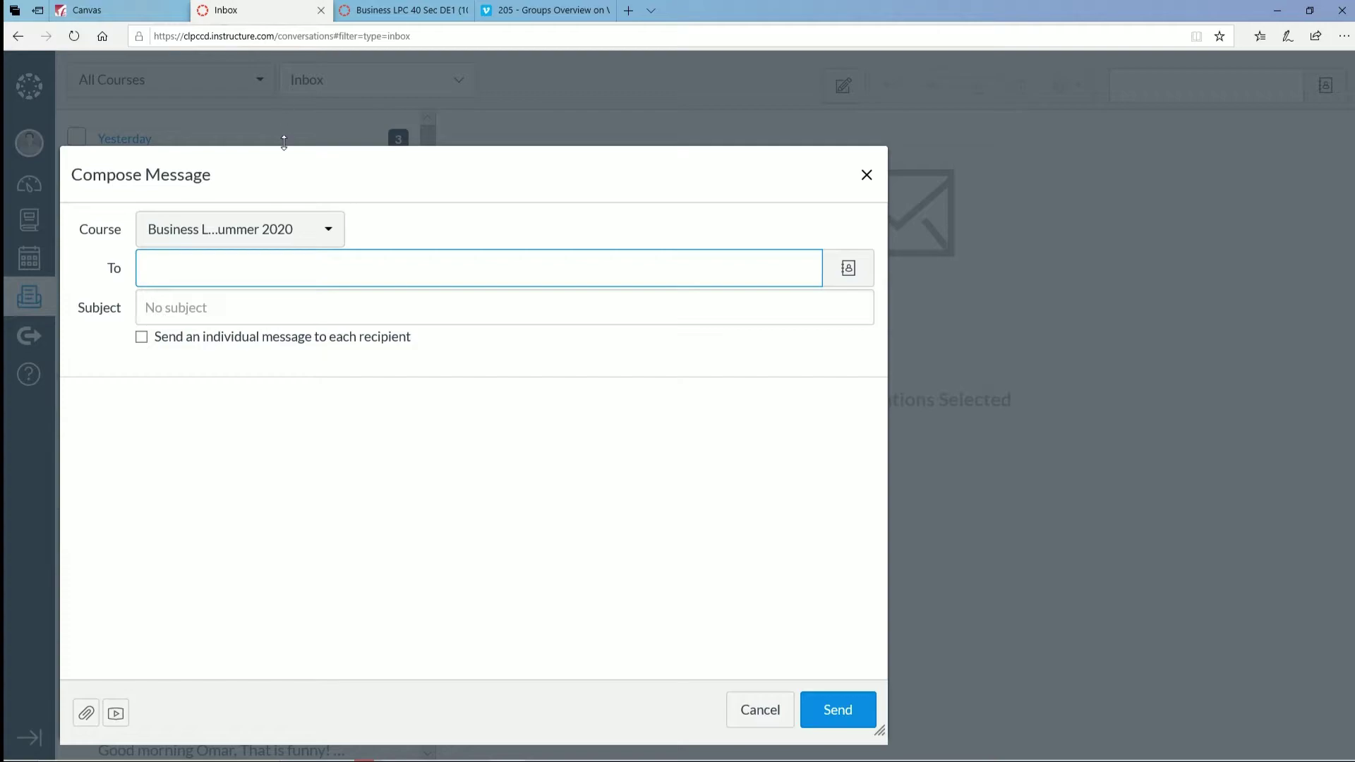
left_click(347, 6)
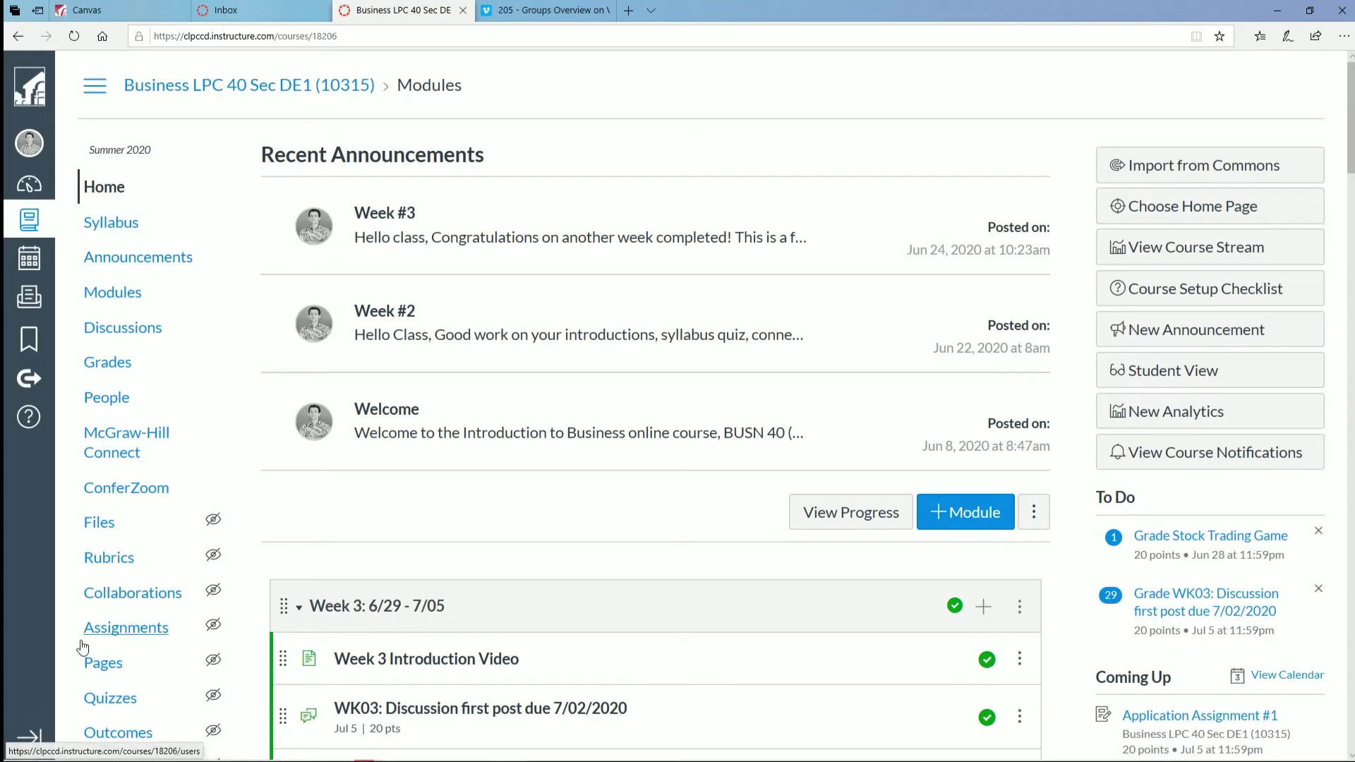
left_click(95, 85)
left_click(95, 85)
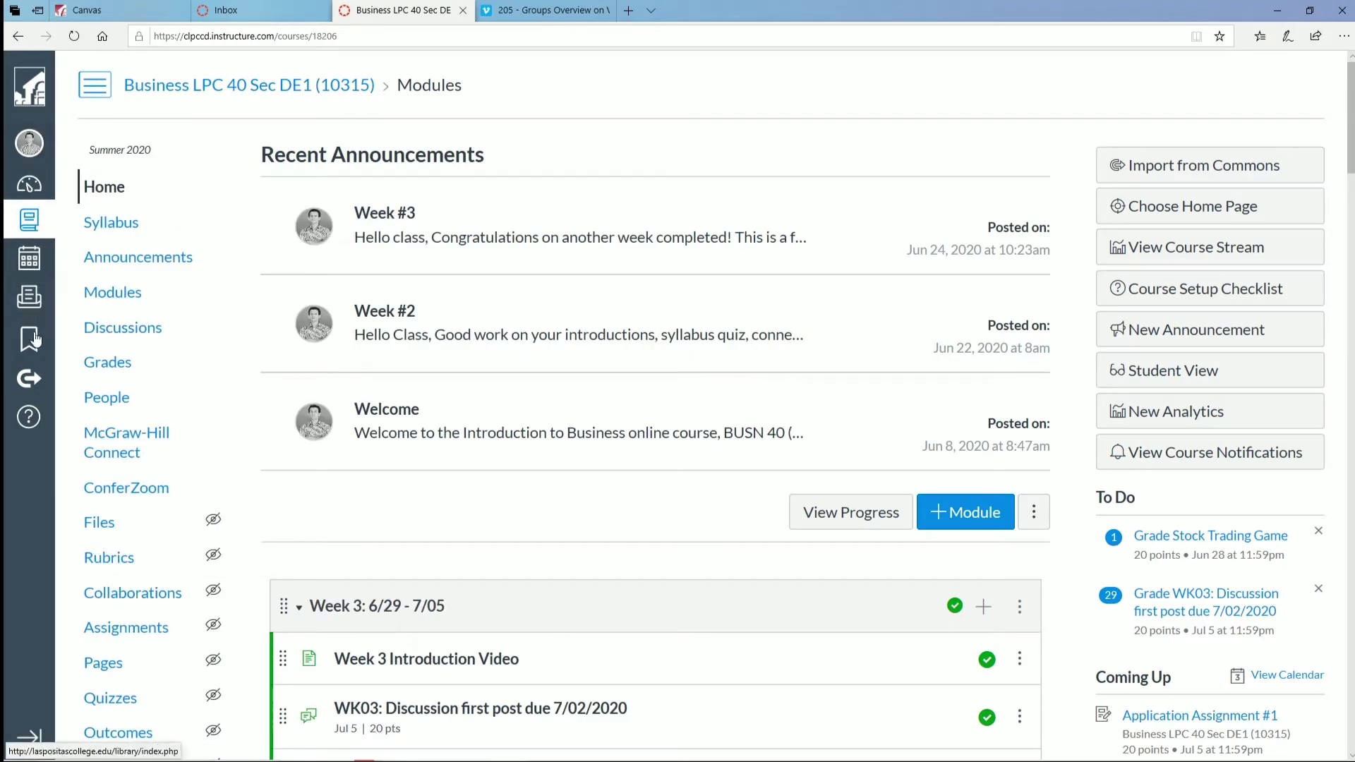
left_click(282, 9)
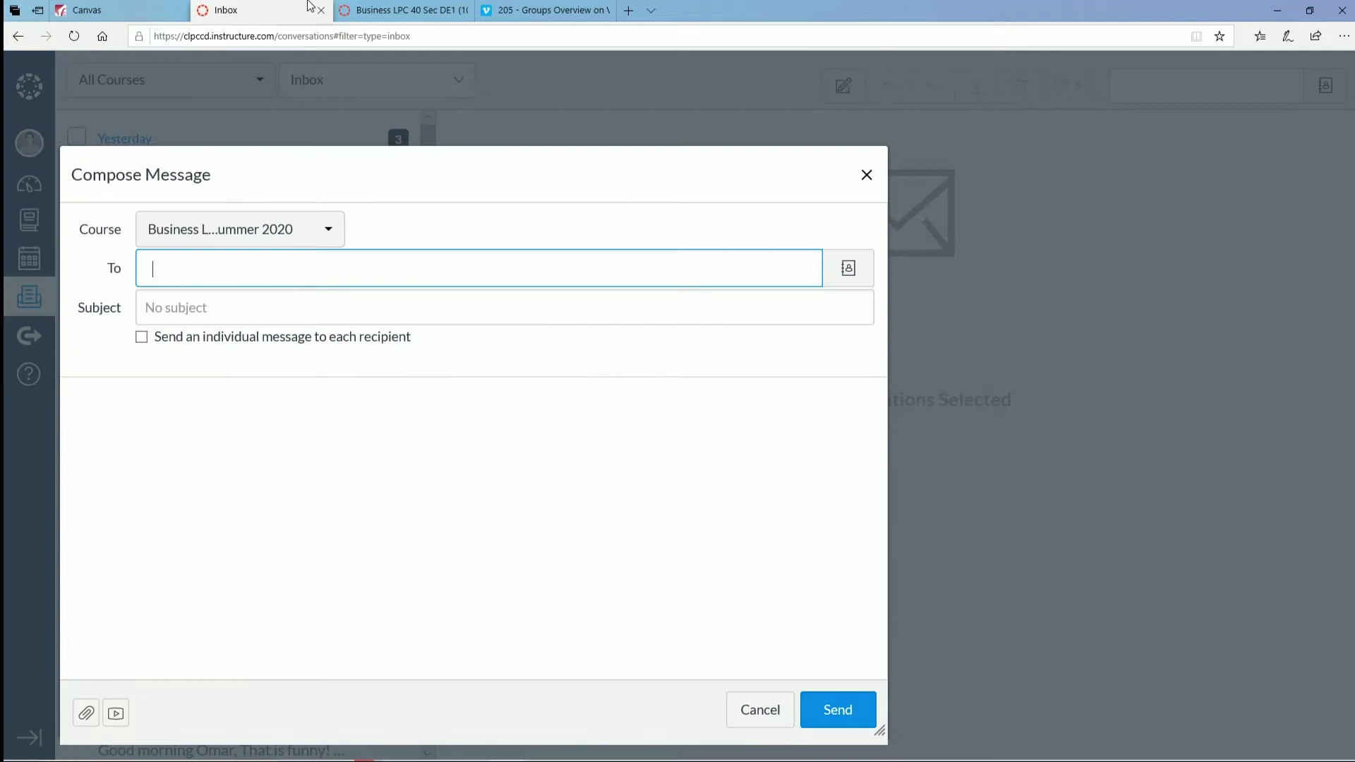
left_click(375, 7)
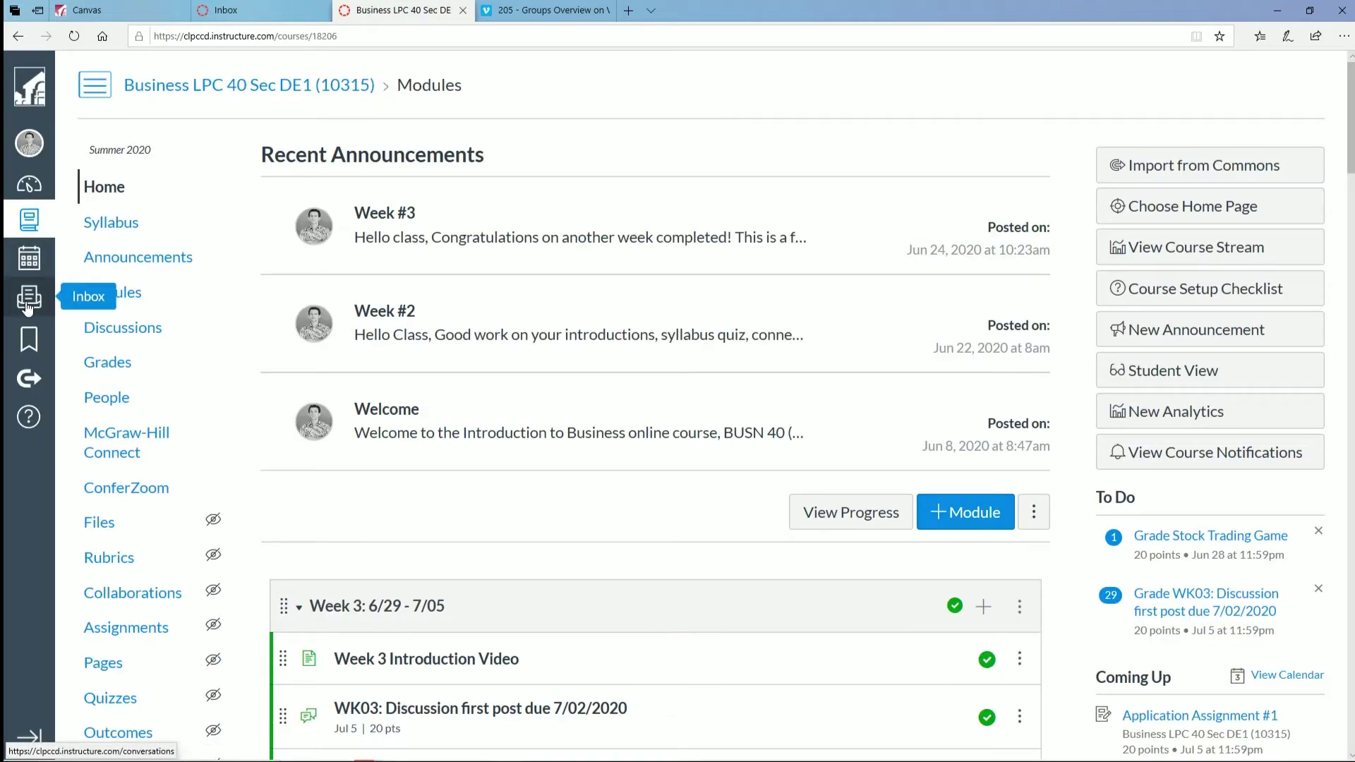
left_click(227, 10)
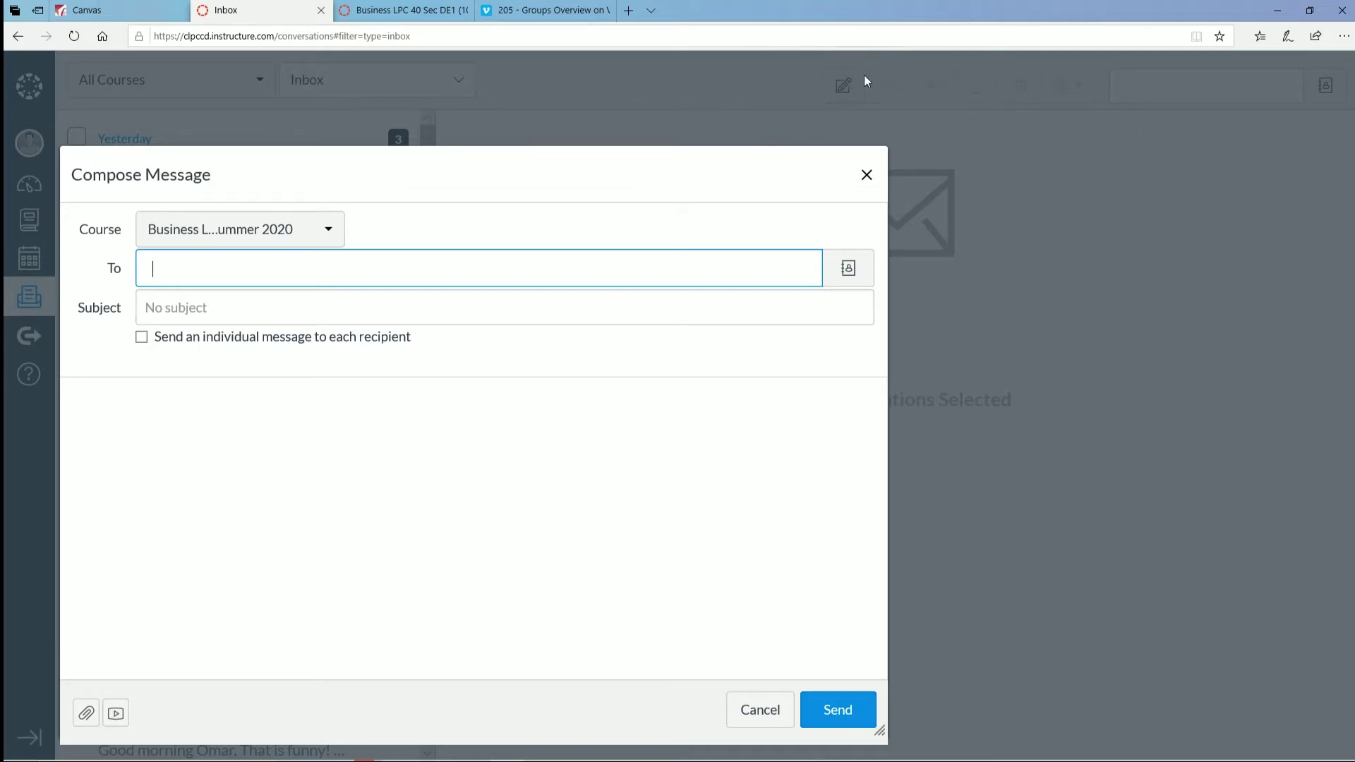
Step: Set the new message's course to the Business Summer 2020 course
left_click(295, 229)
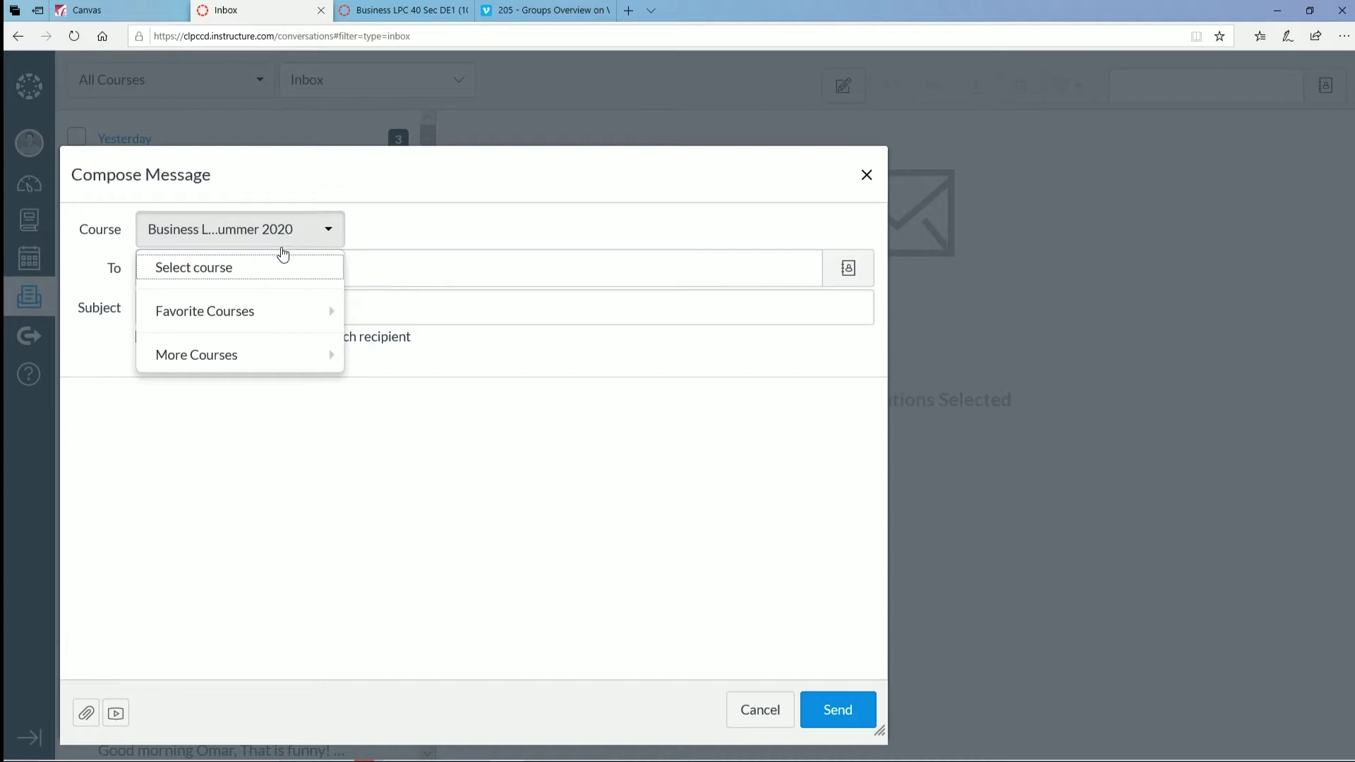
mouse_move(264, 313)
left_click(479, 345)
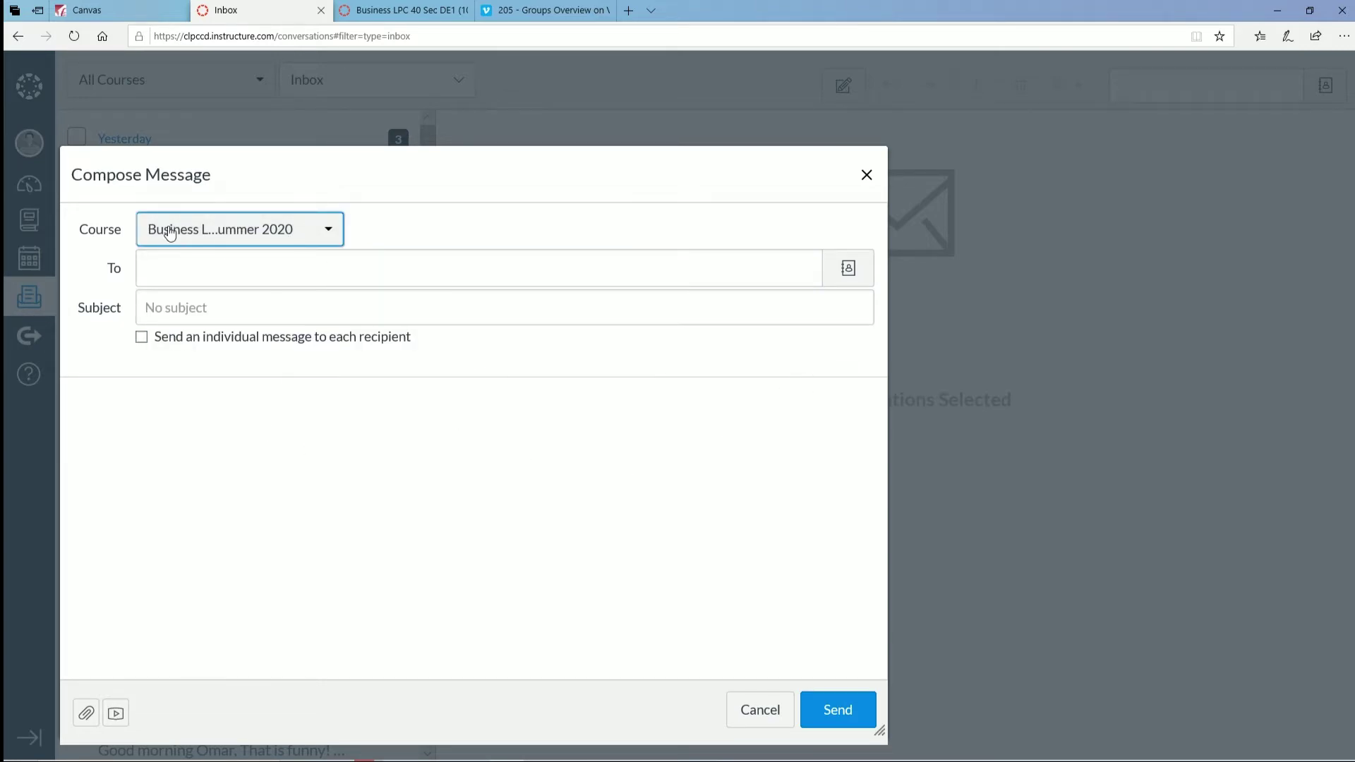
left_click(317, 236)
mouse_move(285, 315)
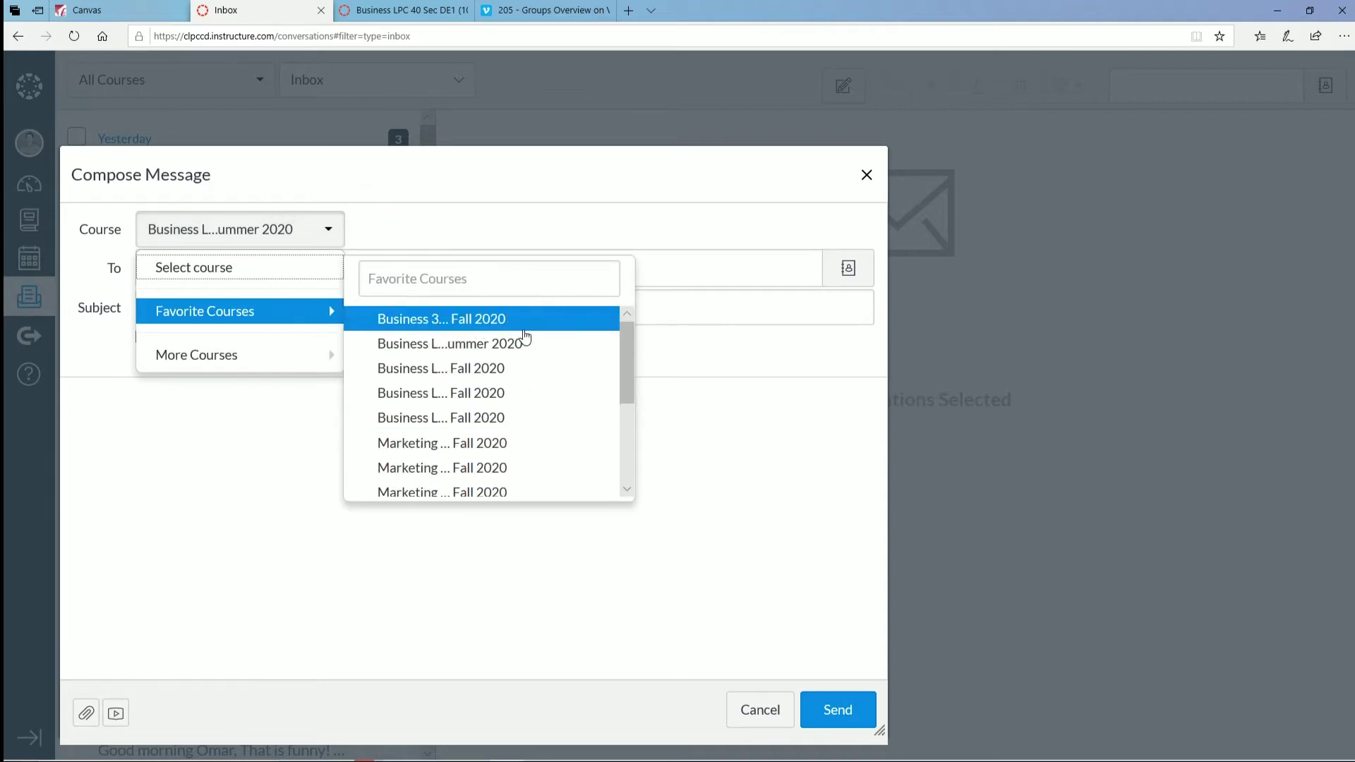
mouse_move(295, 362)
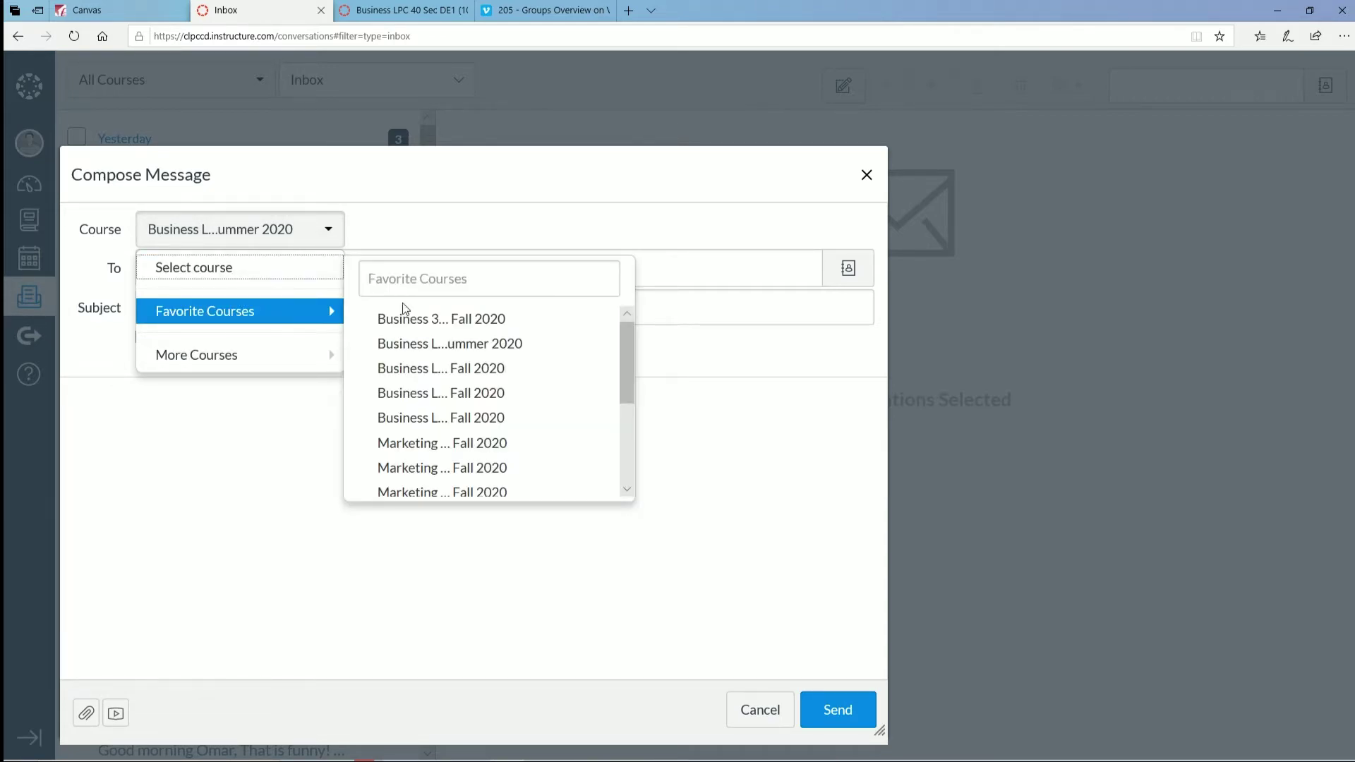
left_click(542, 351)
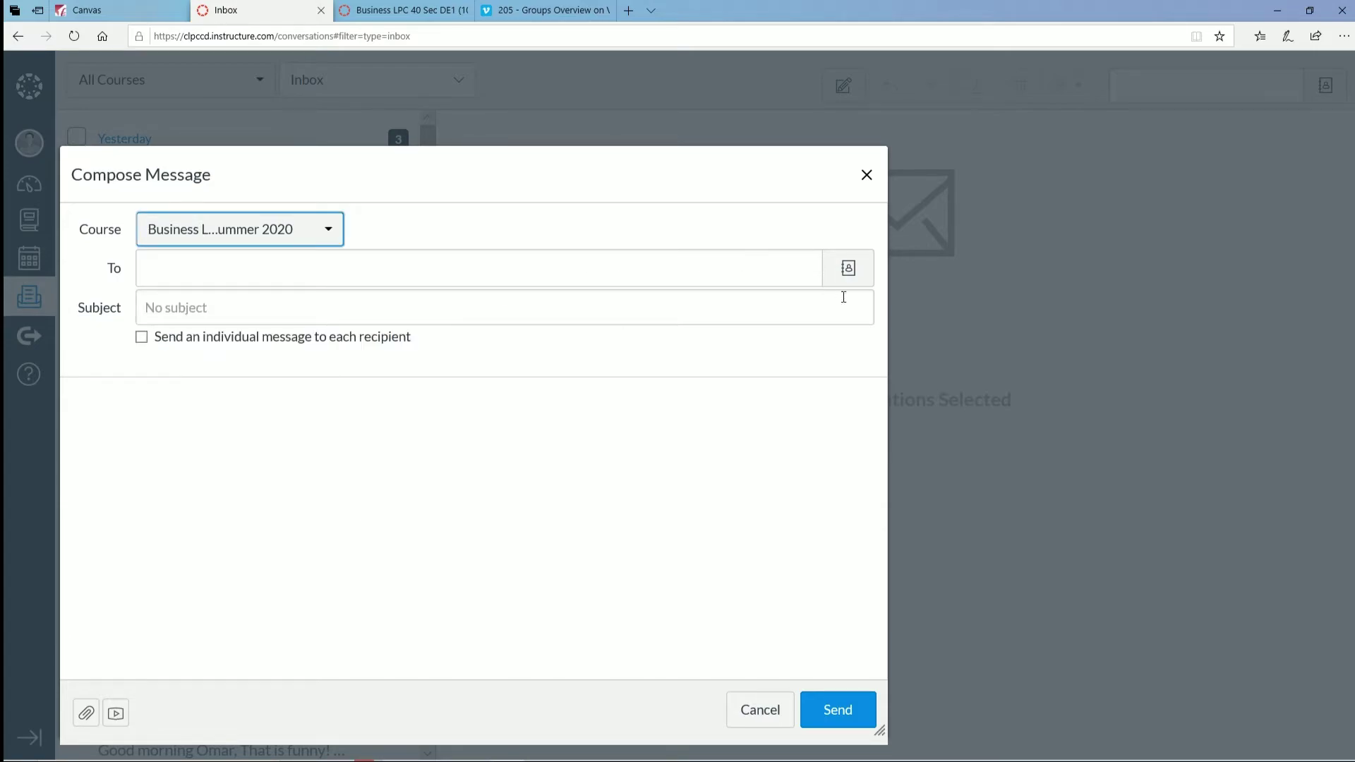
Step: Address the message to all of Project Group 1 under Student Groups
left_click(862, 276)
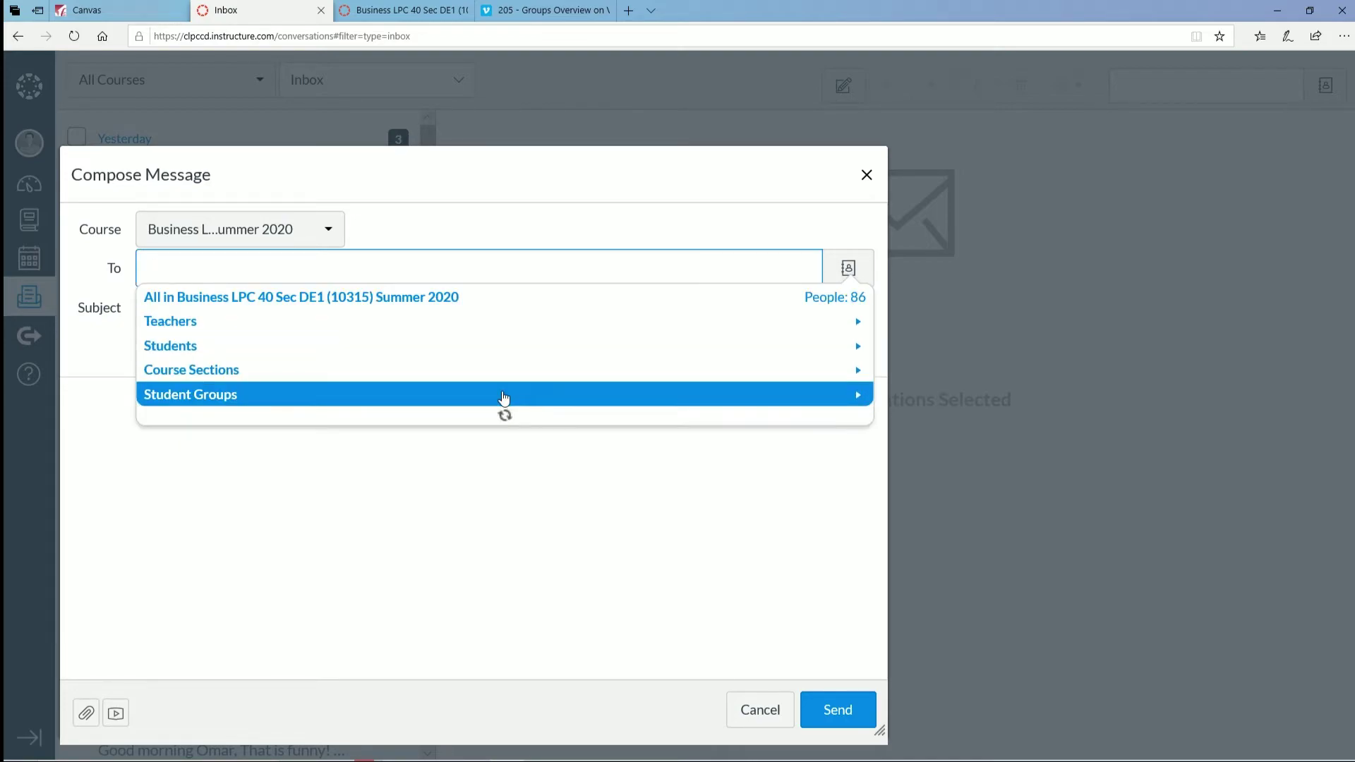
left_click(502, 400)
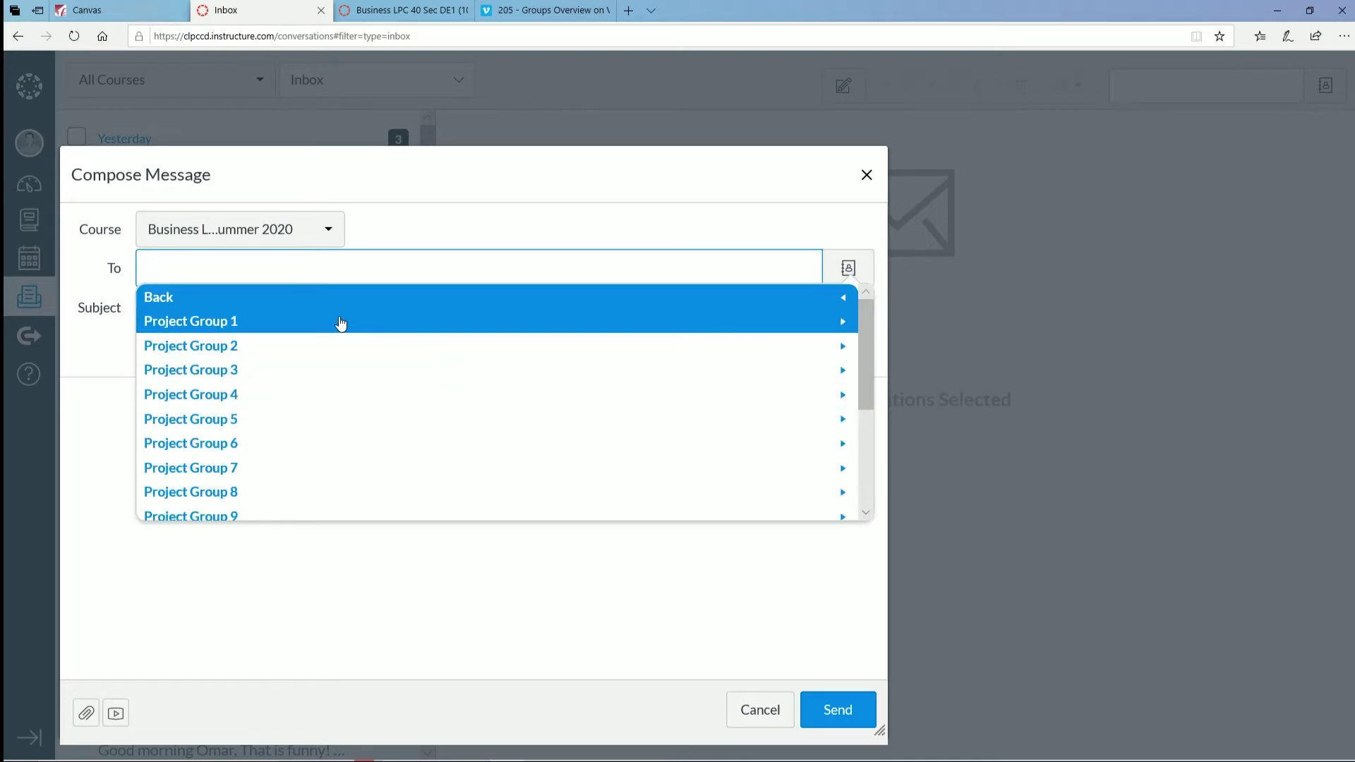
left_click(215, 329)
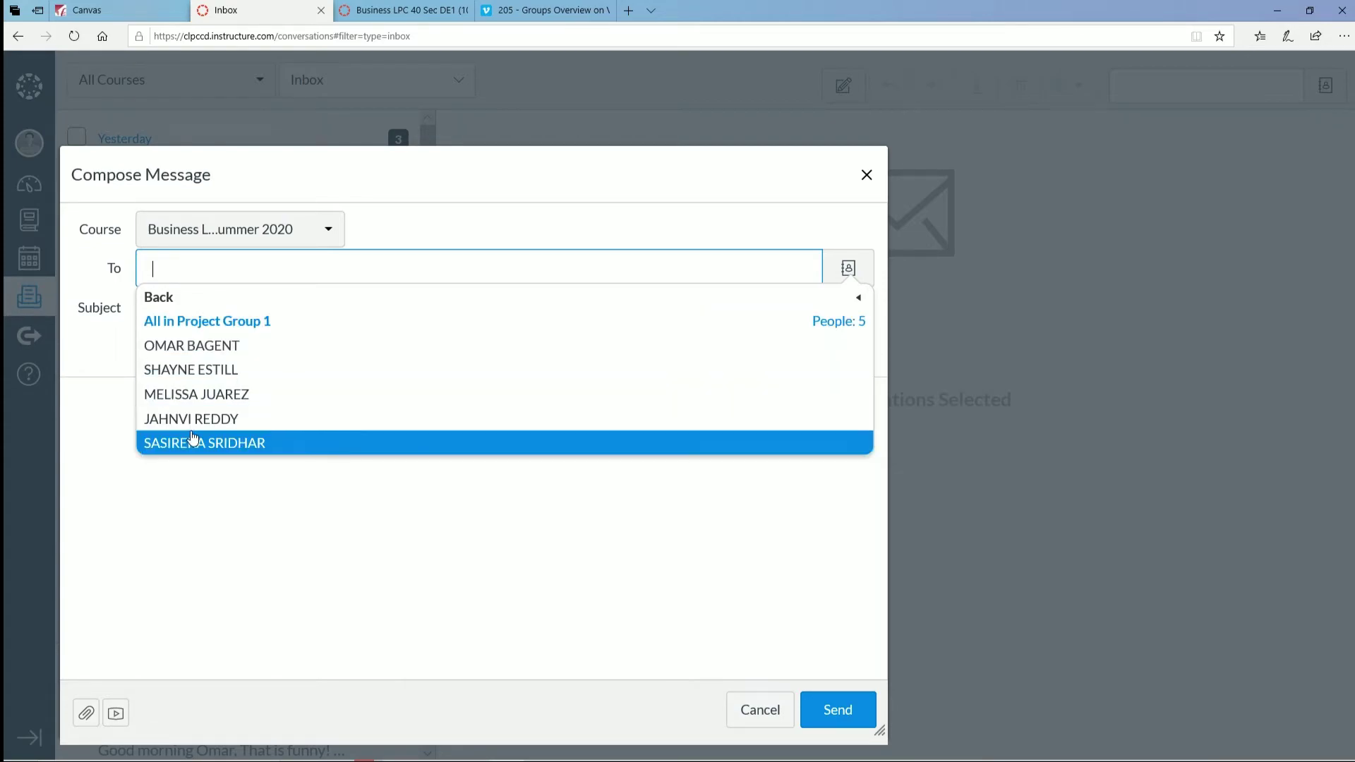
left_click(201, 327)
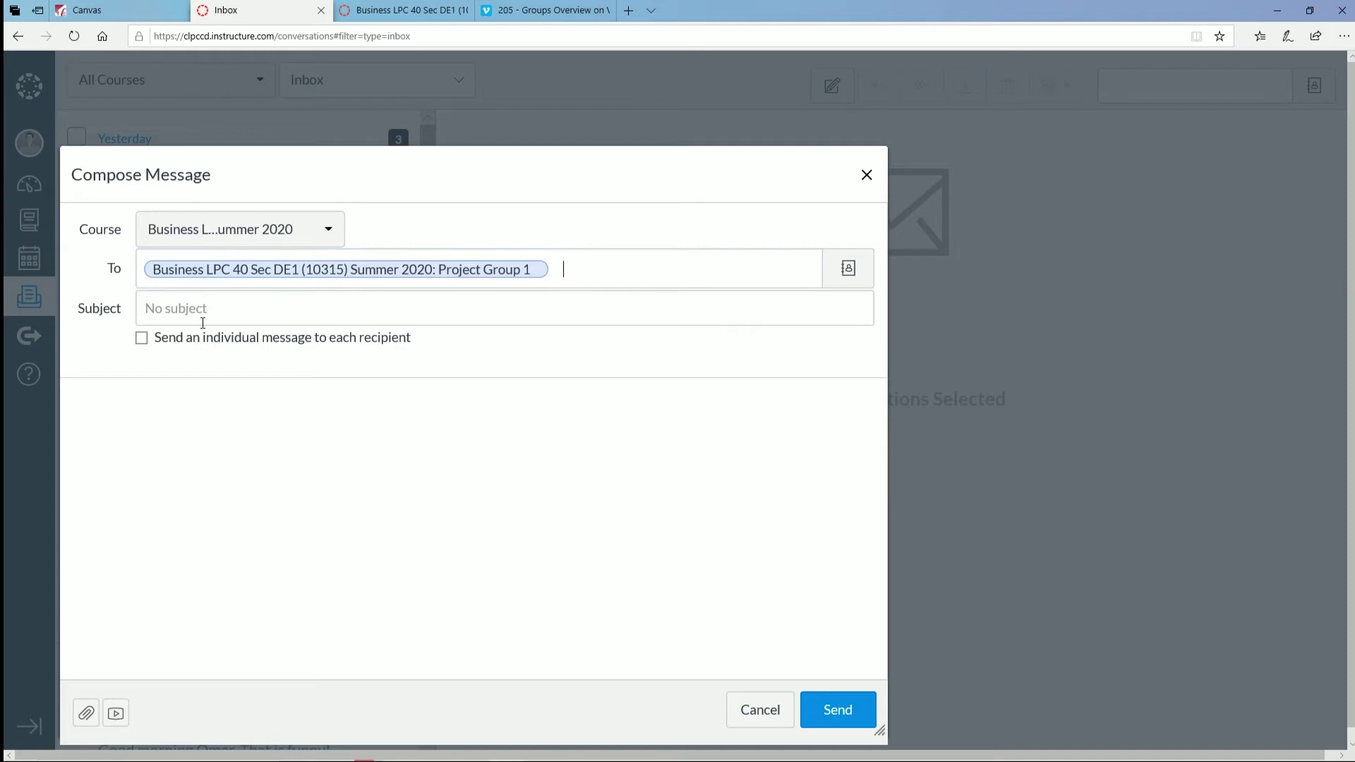
Step: Enter subject 'Hello Group', leave individual messages unchecked, and move into the message body
left_click(466, 299)
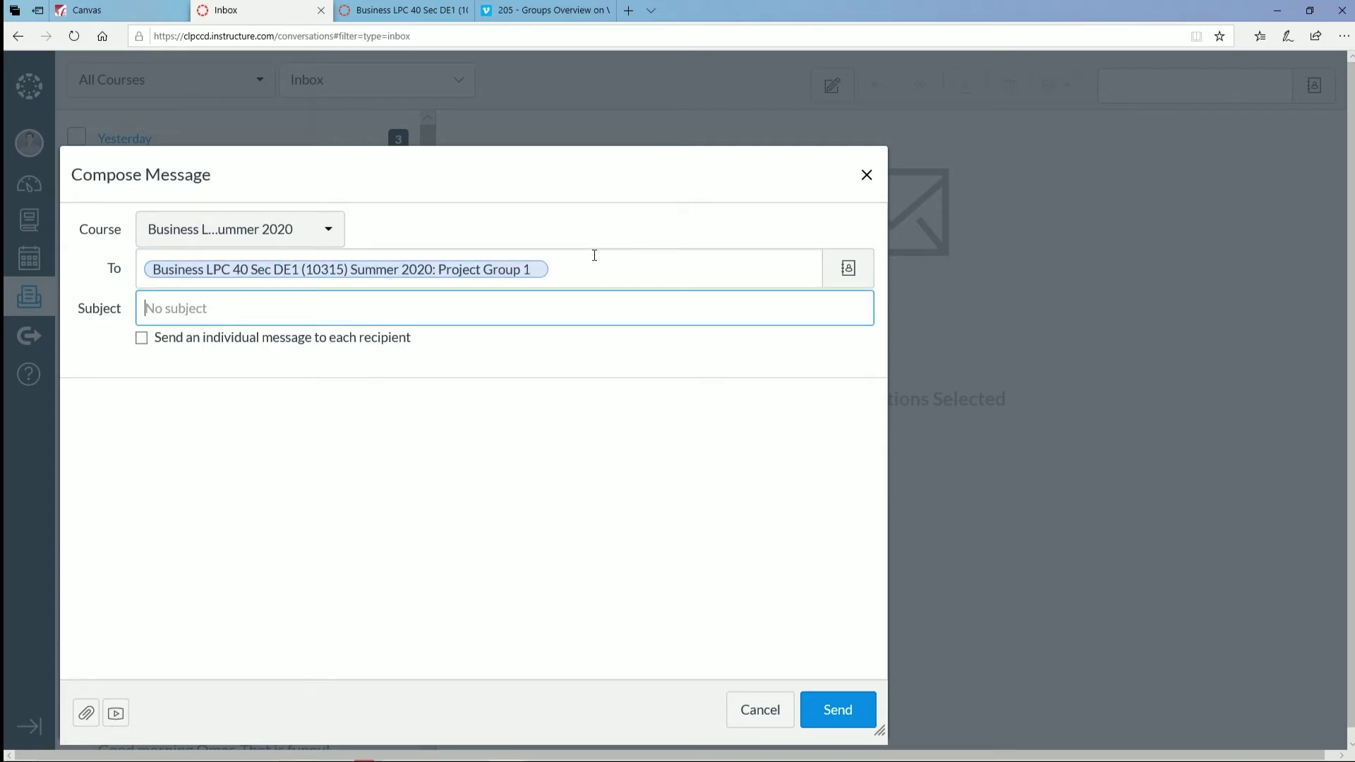
type("Hello Group")
left_click(142, 338)
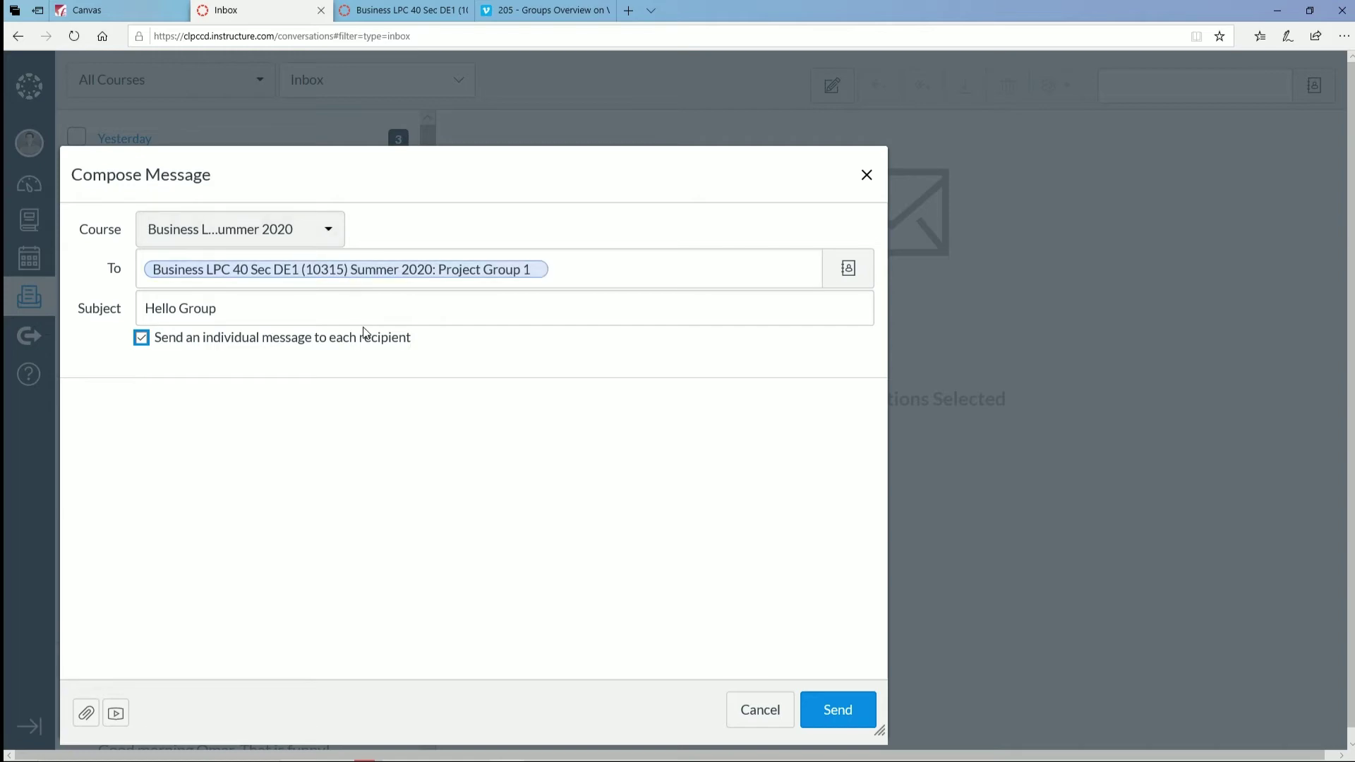
left_click(141, 341)
left_click(398, 501)
Step: Open Notification Preferences from the Account menu on the course tab
left_click(398, 9)
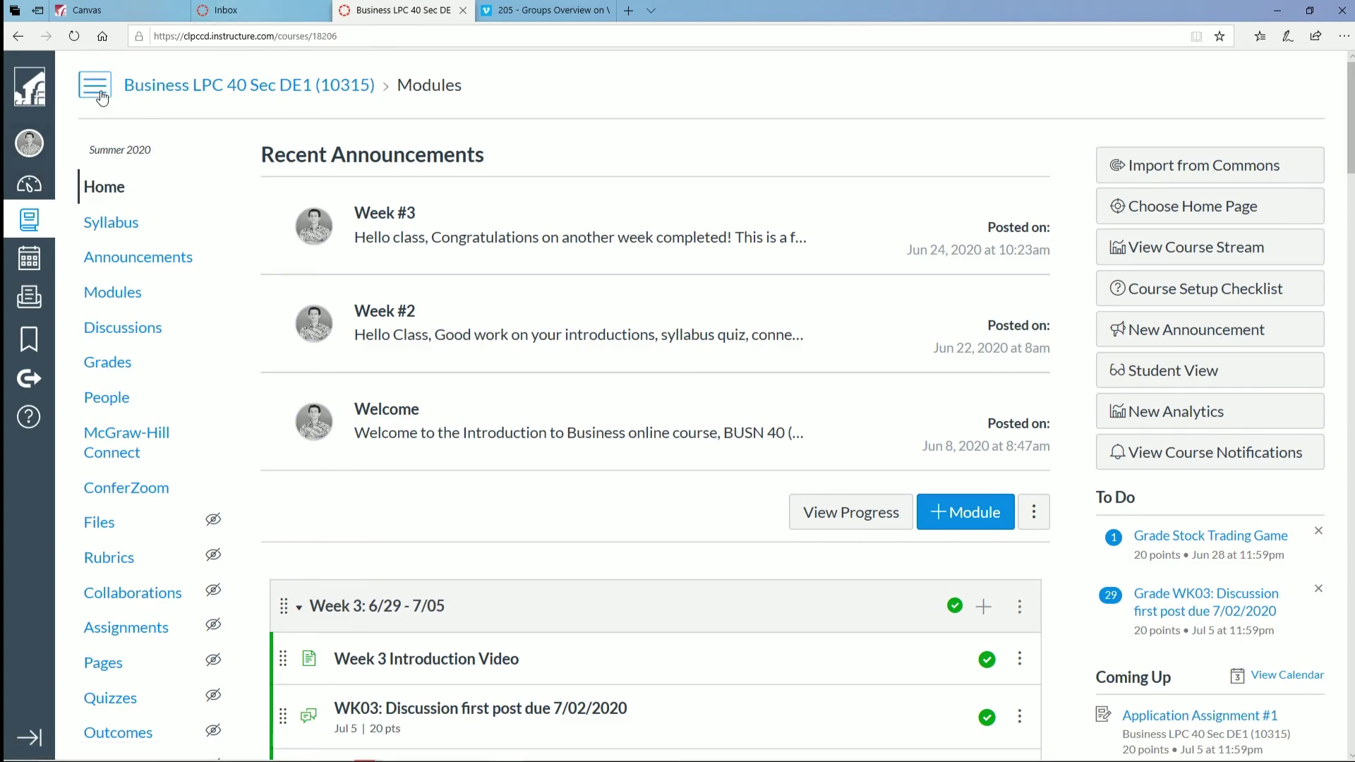
left_click(29, 143)
left_click(111, 274)
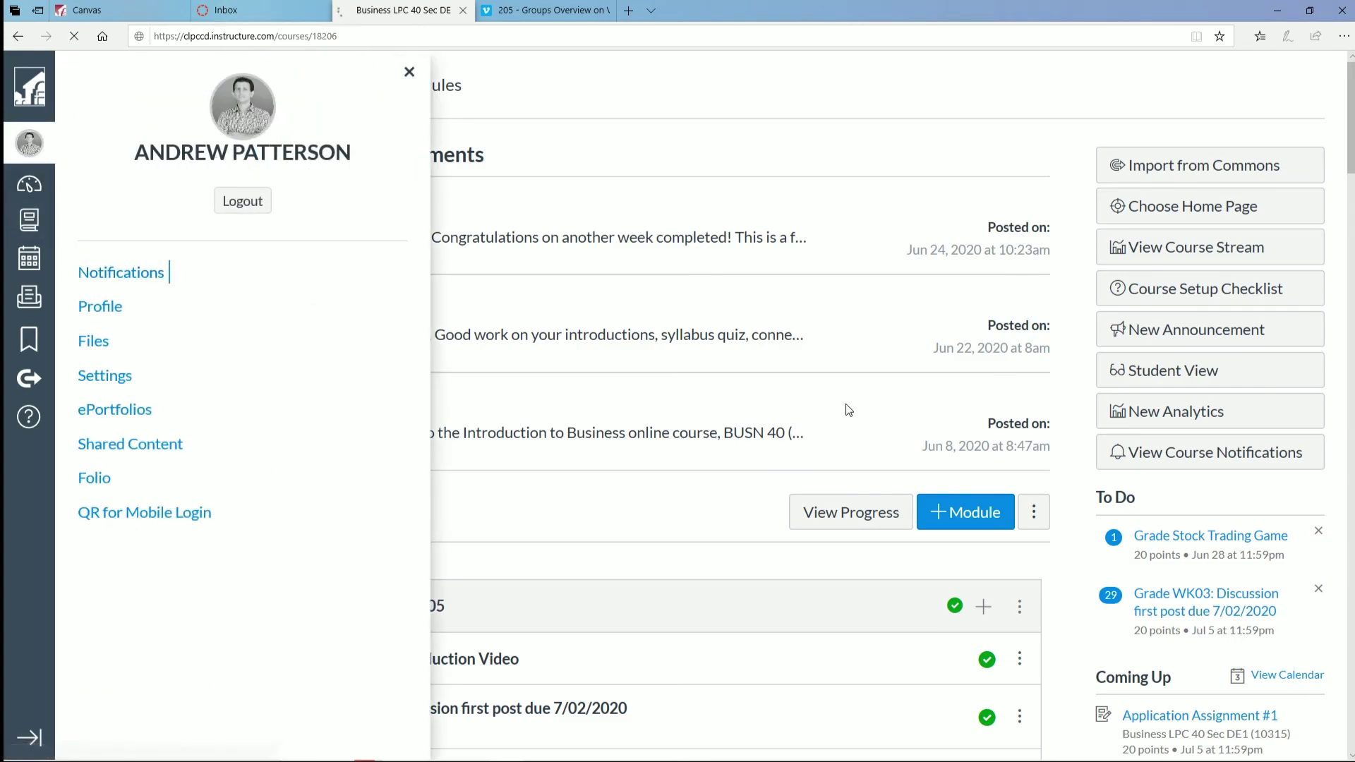
Step: Set Discussion notifications to Notify me right away
scroll(544, 149, "up", 8)
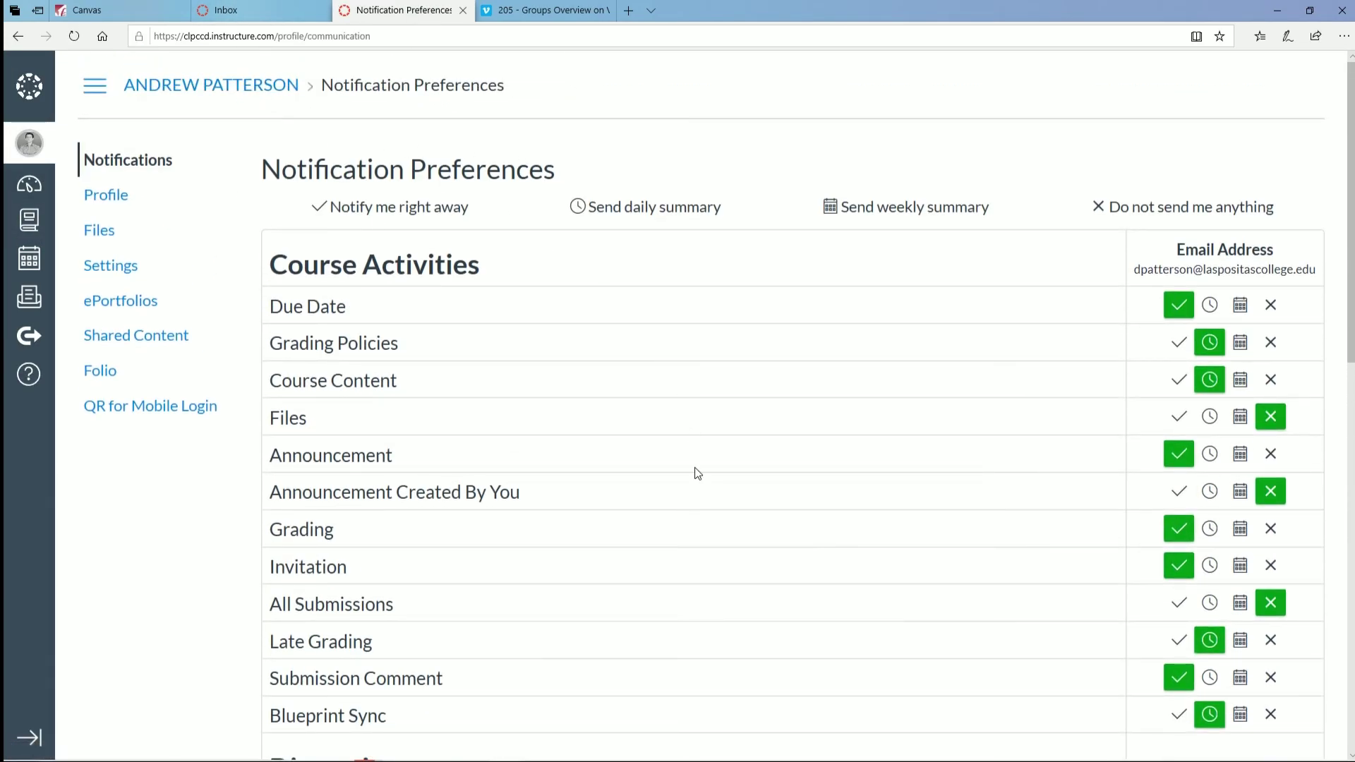
scroll(454, 355, "down", 3)
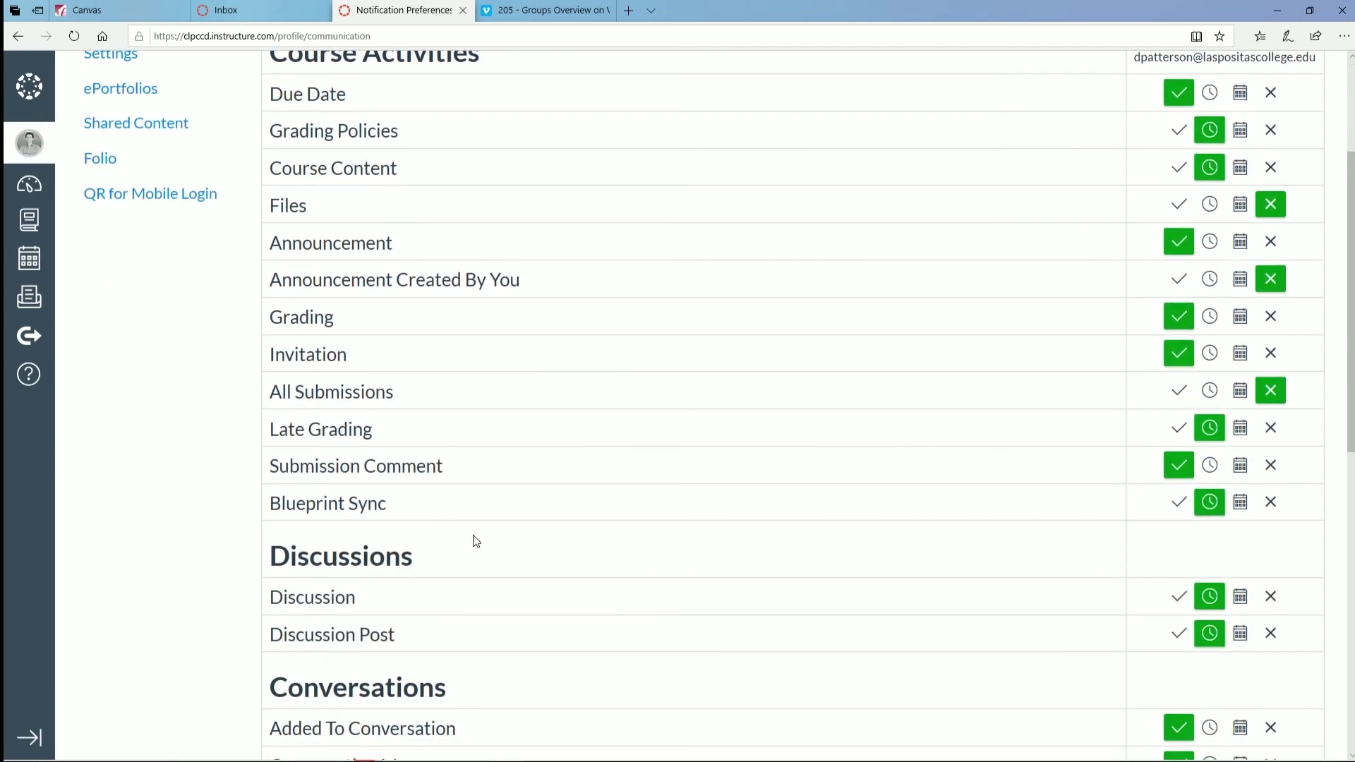
scroll(522, 535, "down", 4)
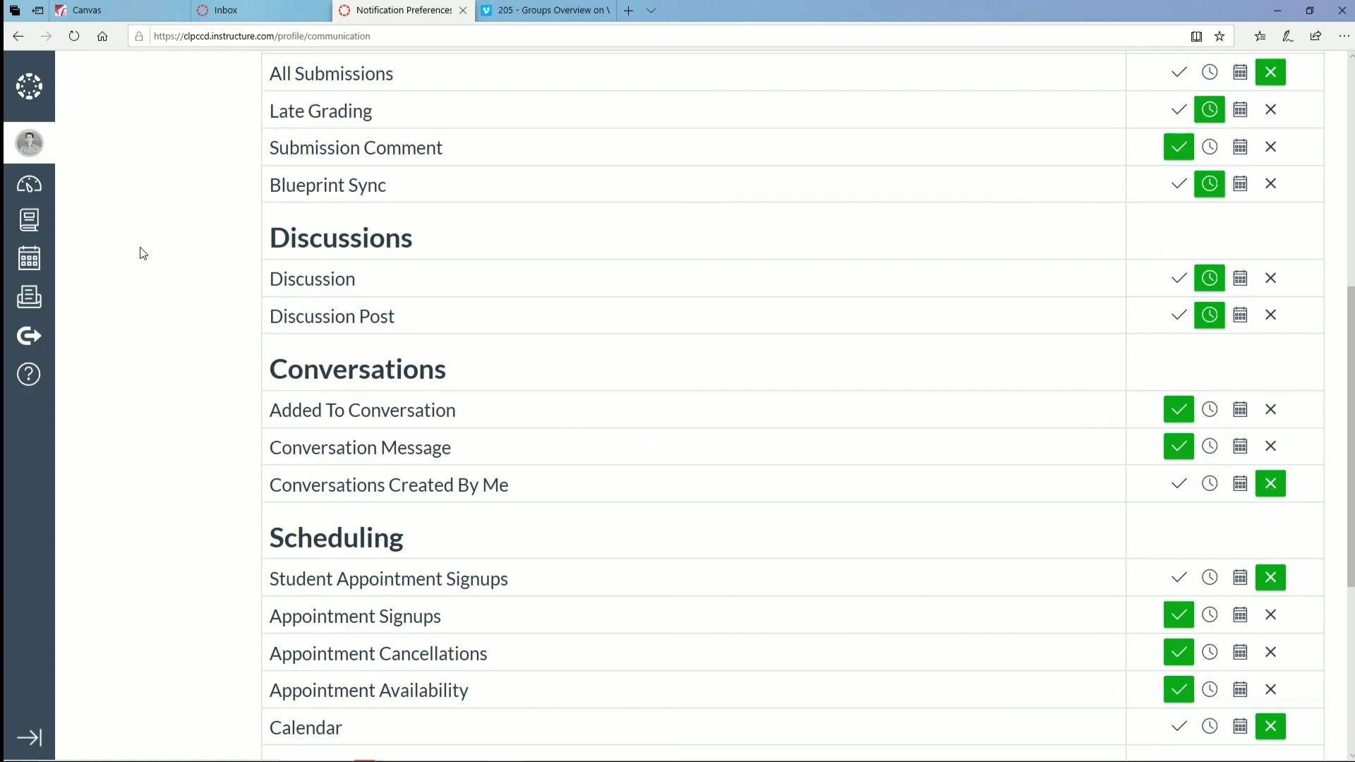
left_click_drag(307, 282, 1136, 324)
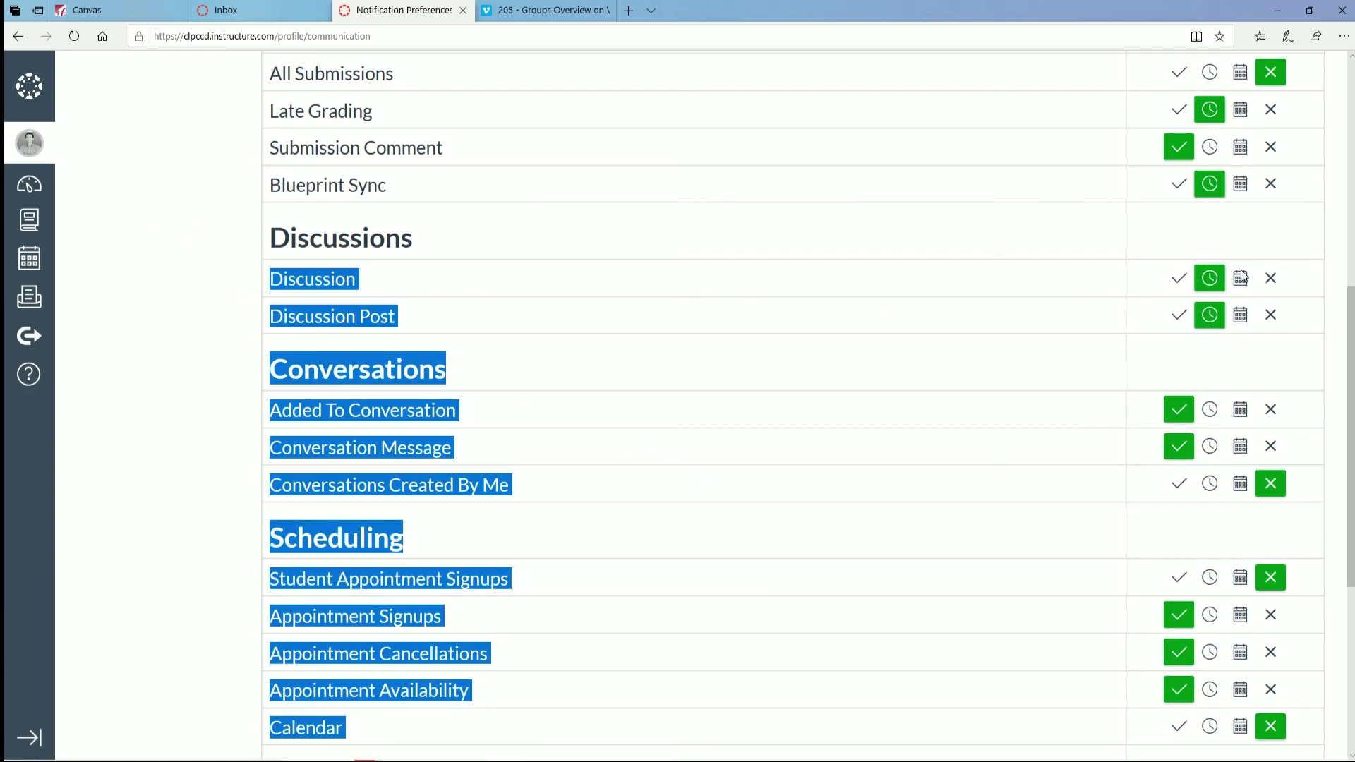
scroll(1327, 133, "up", 7)
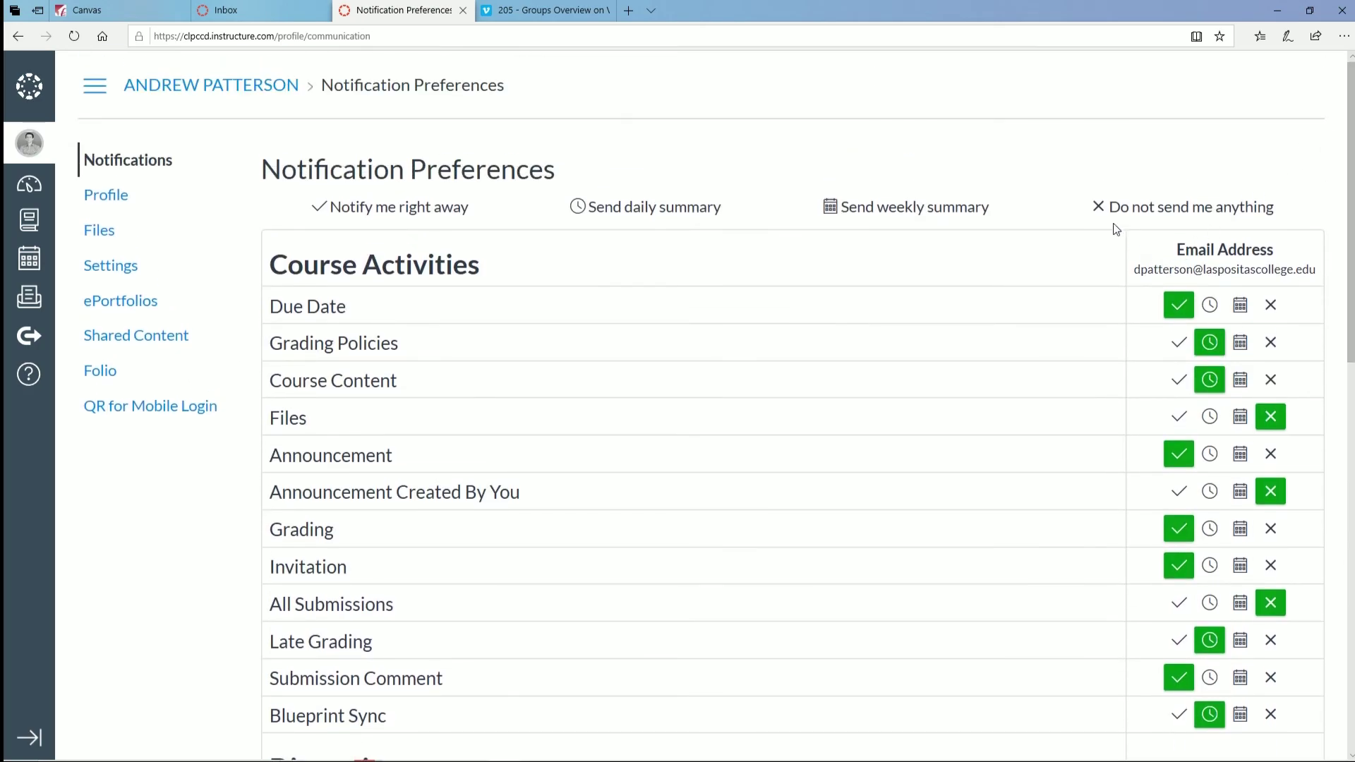
scroll(888, 435, "down", 5)
scroll(887, 435, "down", 3)
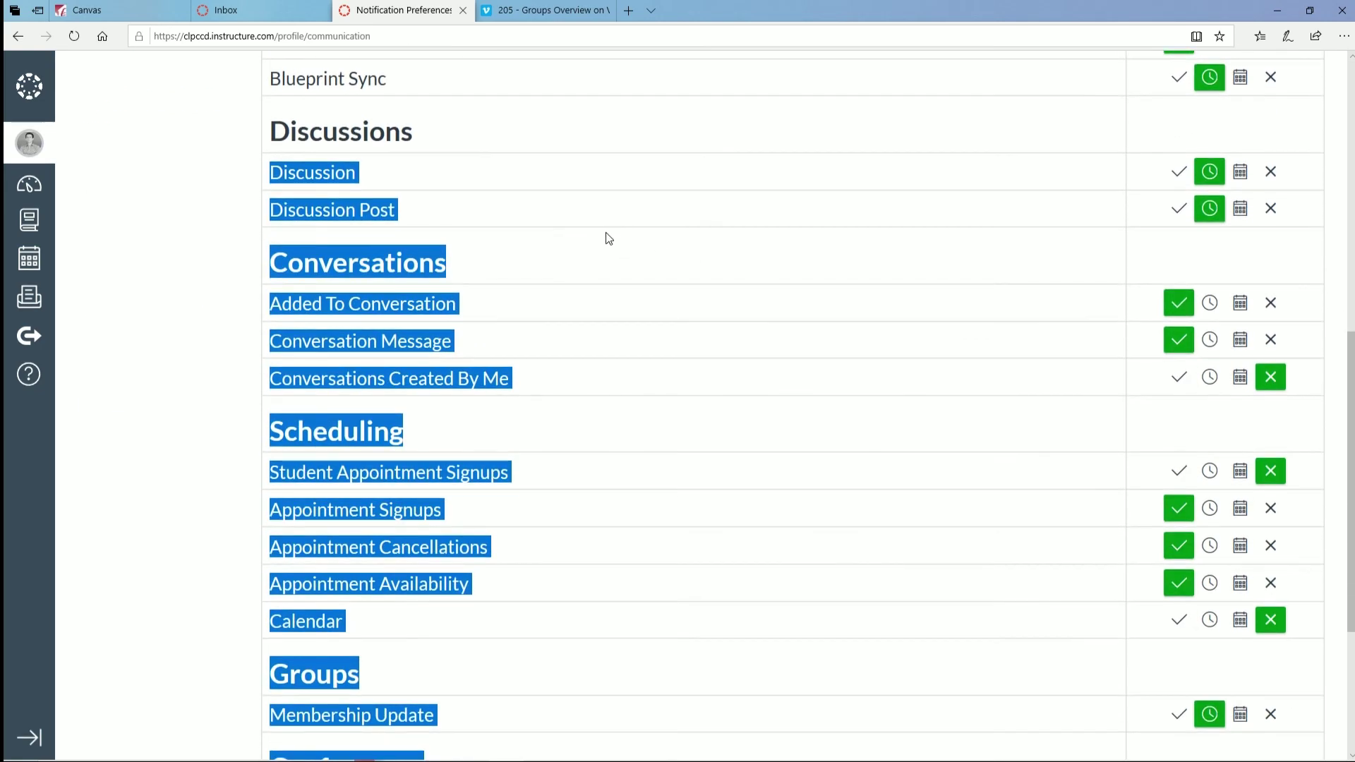
left_click(1078, 209)
left_click(1178, 172)
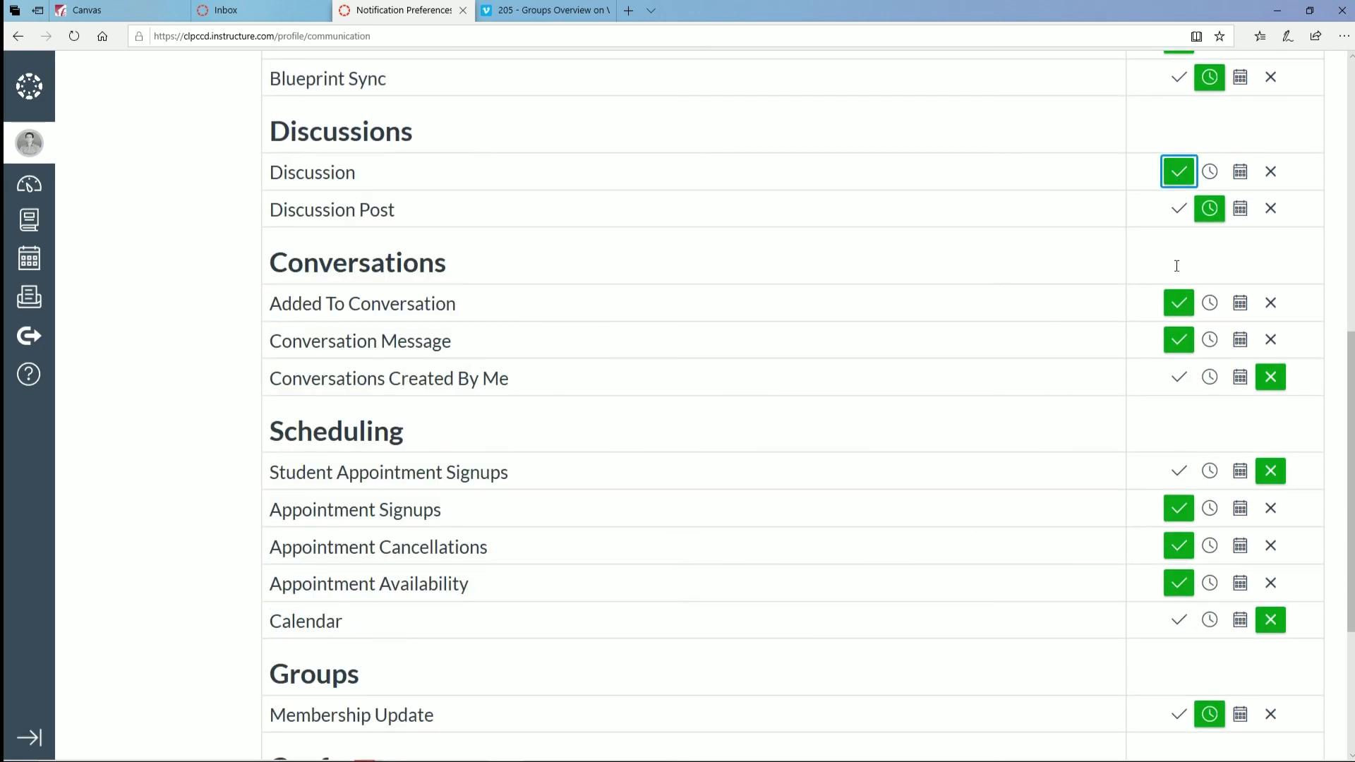